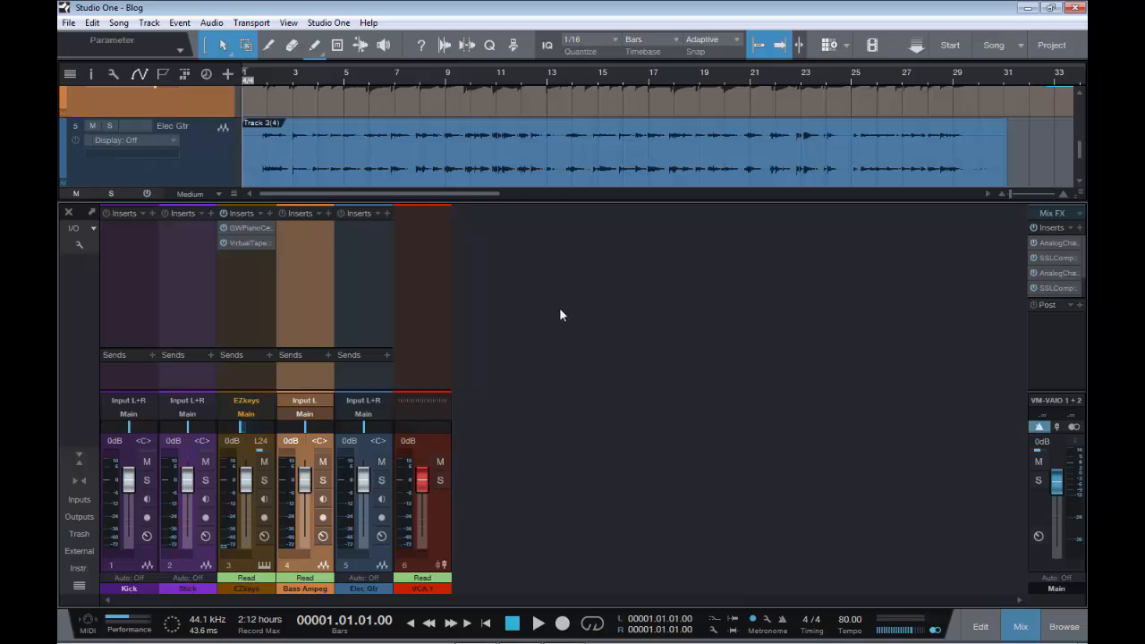
Play the song from the start, toggle all inserts during playback, then stop and return to the beginning
key("space")
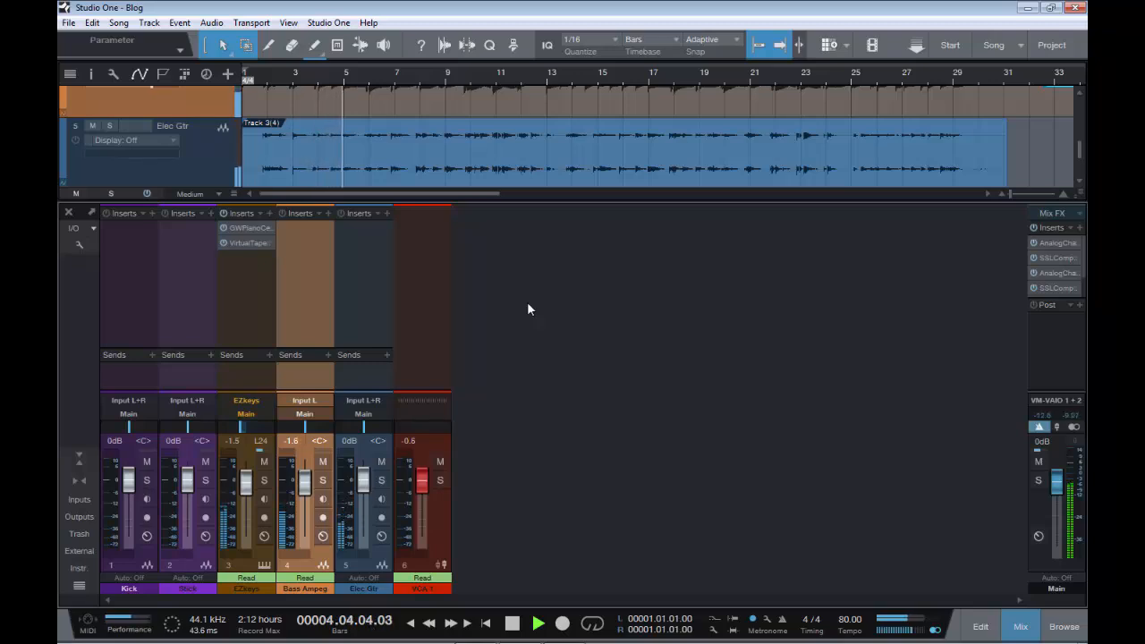
left_click(148, 195)
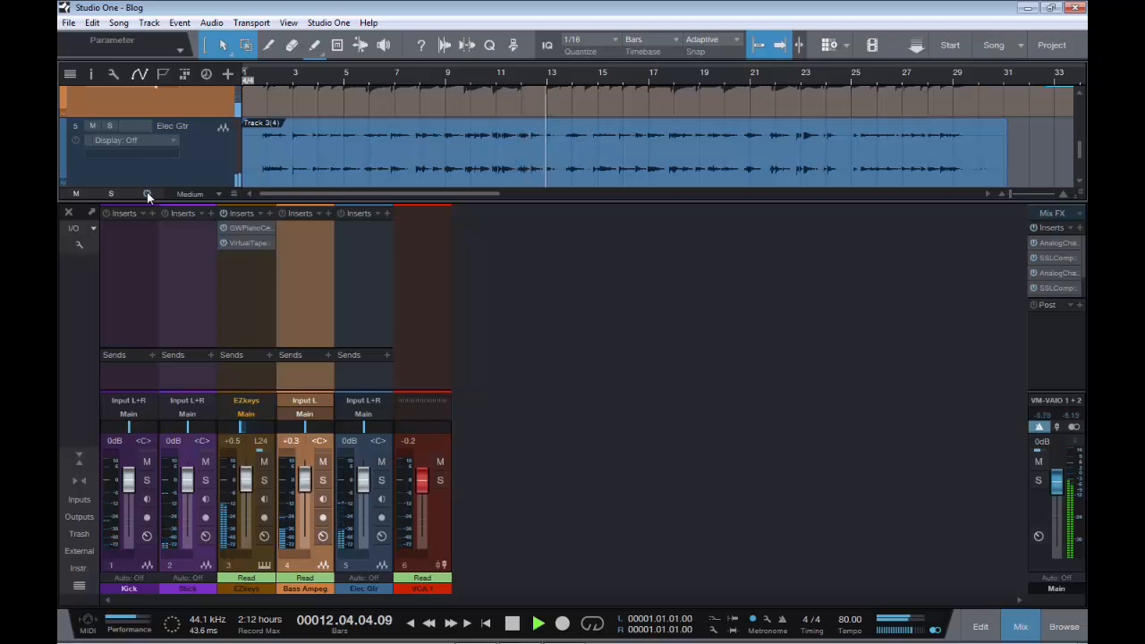
key("space")
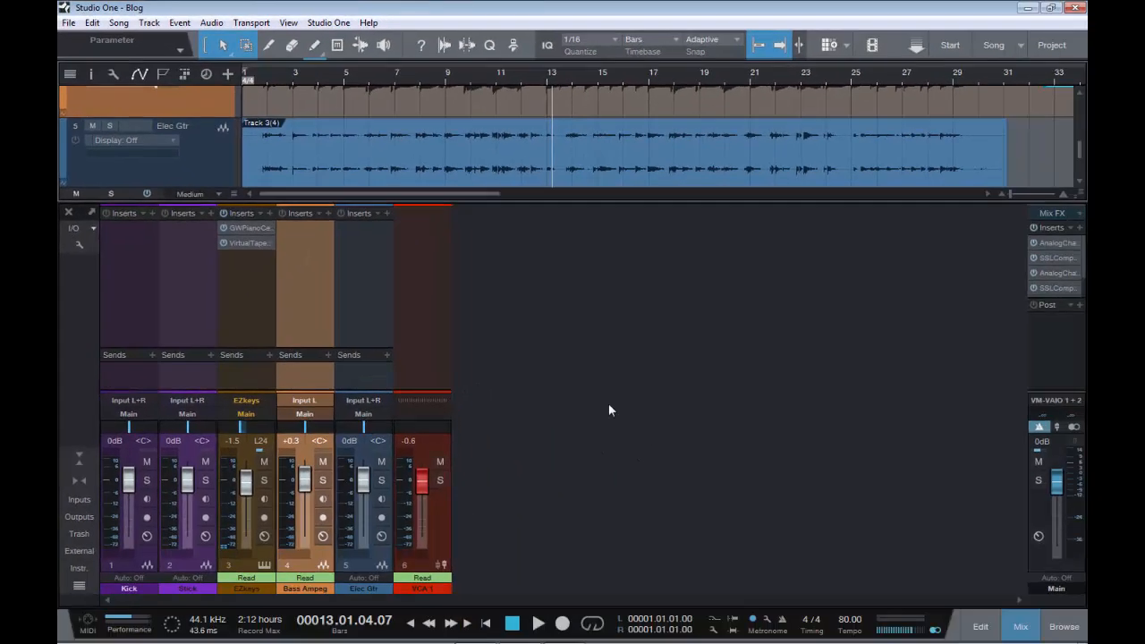
key("comma")
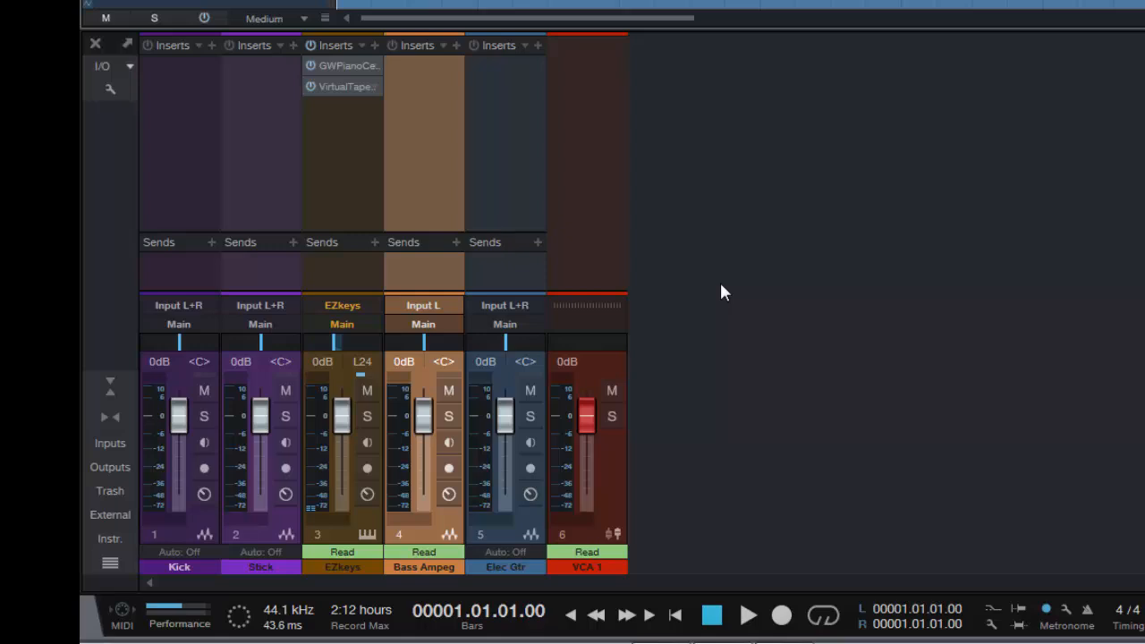
Add a bus channel to the mixer and move it to the end, after the VCA 1 channel
left_click(212, 241)
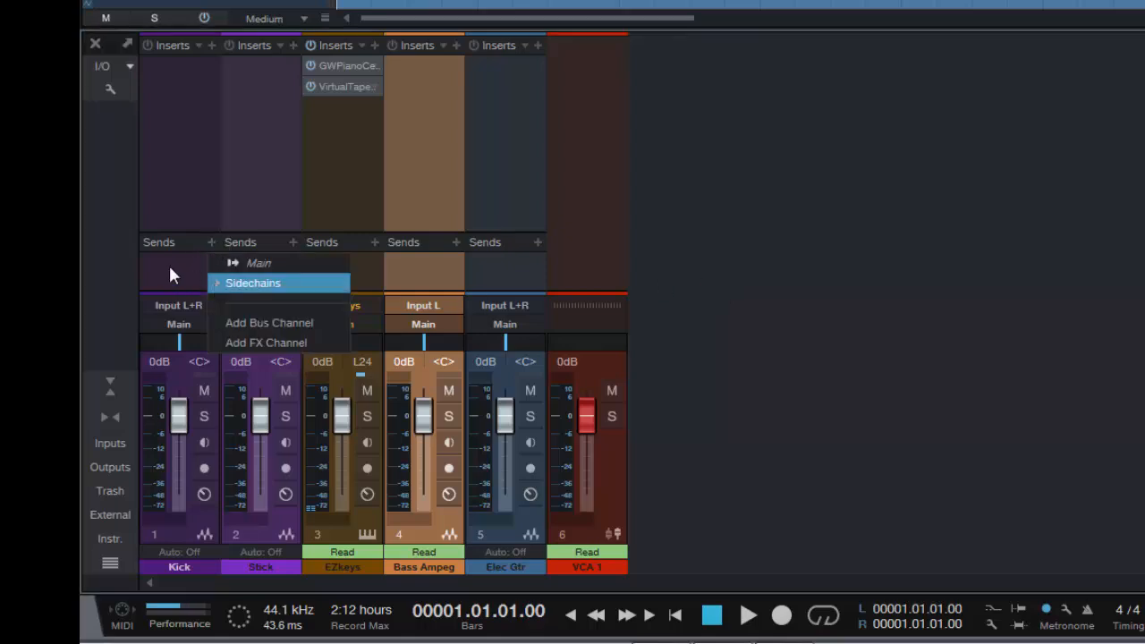
left_click(857, 227)
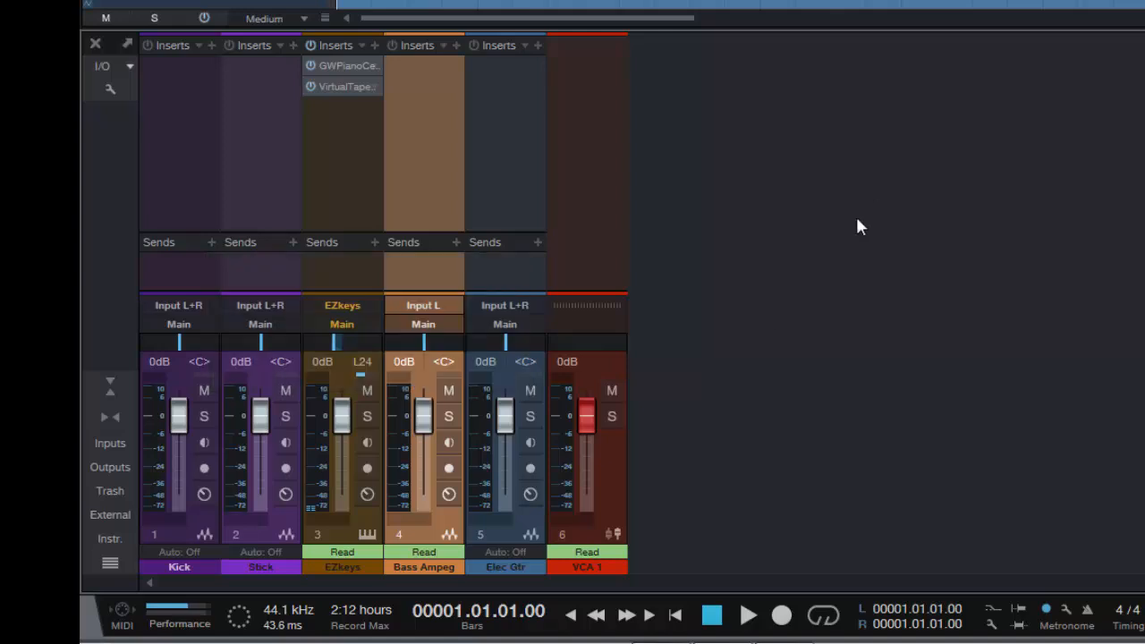
right_click(712, 262)
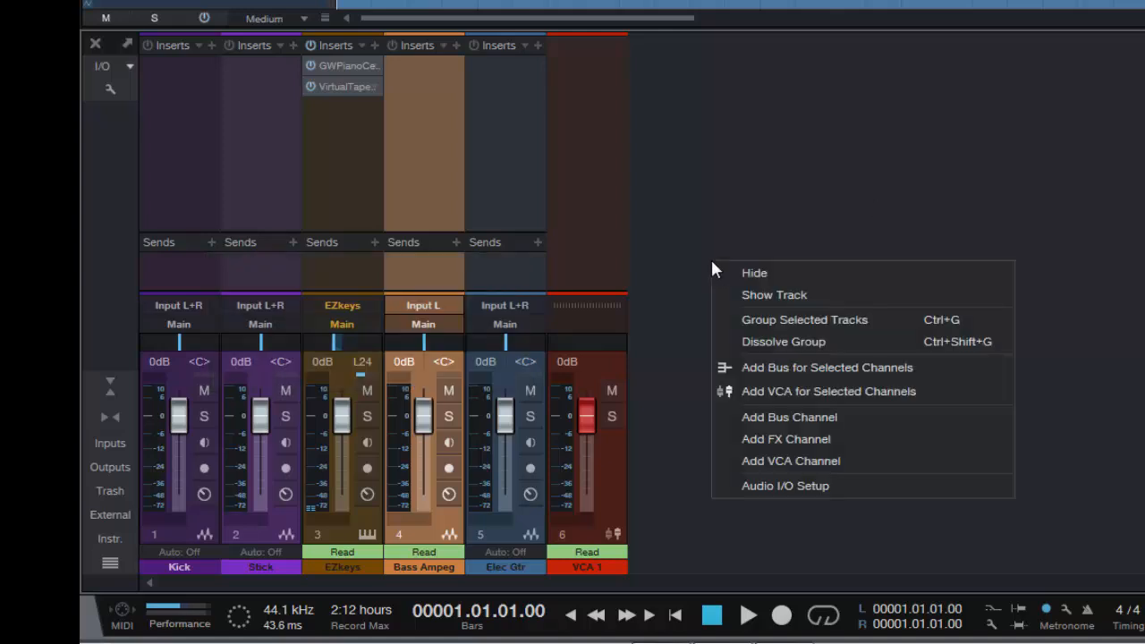
left_click(845, 418)
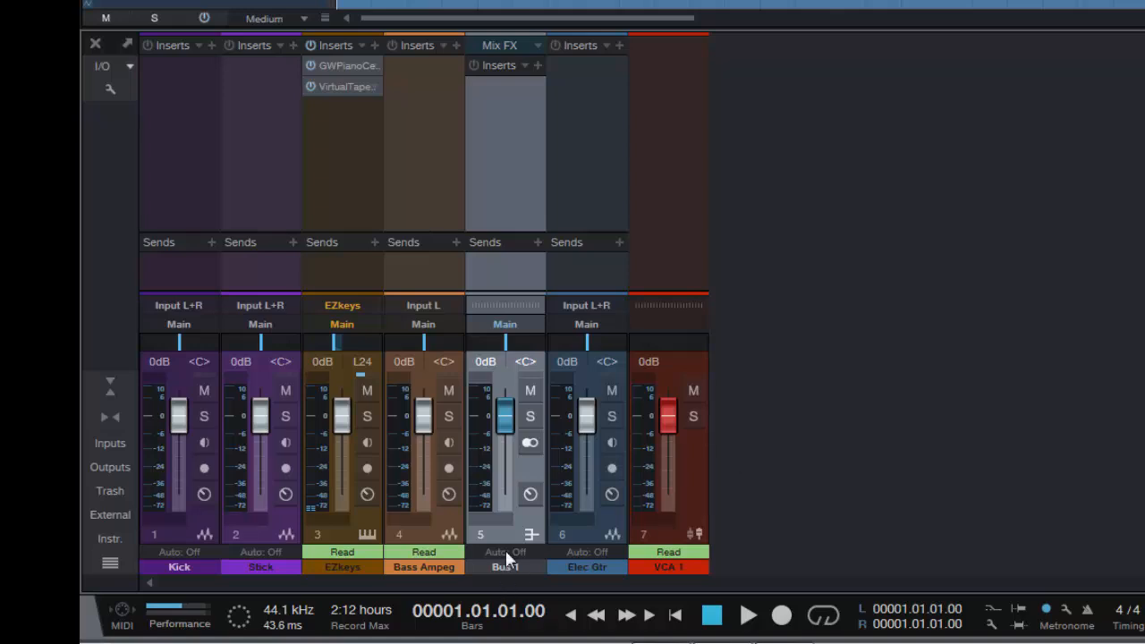
left_click_drag(523, 528, 766, 499)
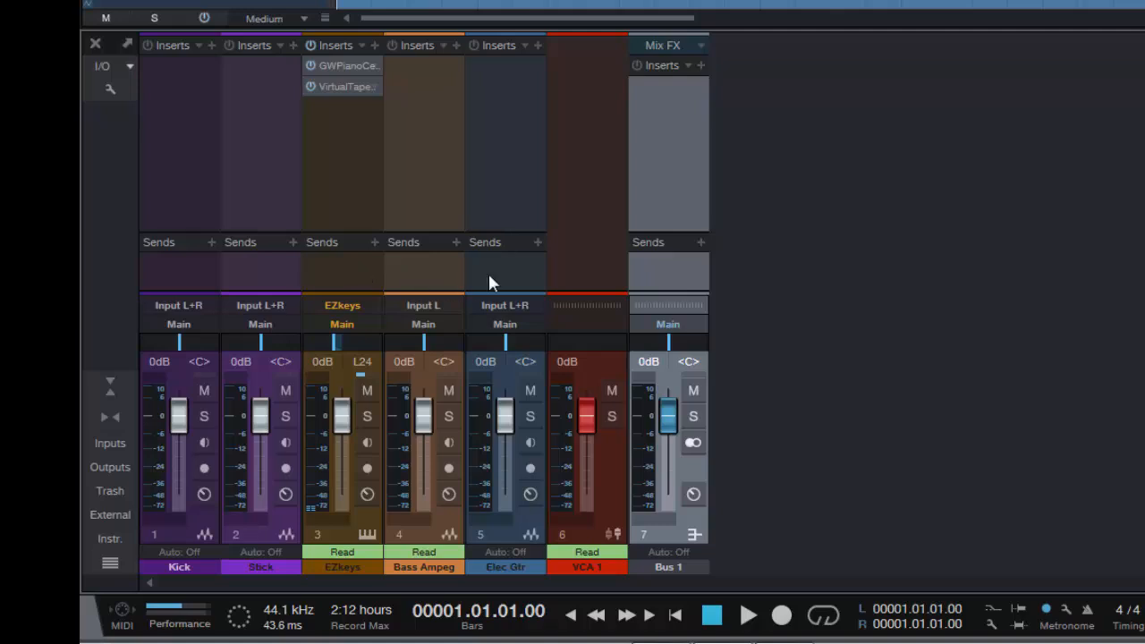
Add a send to Bus 1 individually on the Kick, EZkeys and Elec Gtr channels
left_click(213, 242)
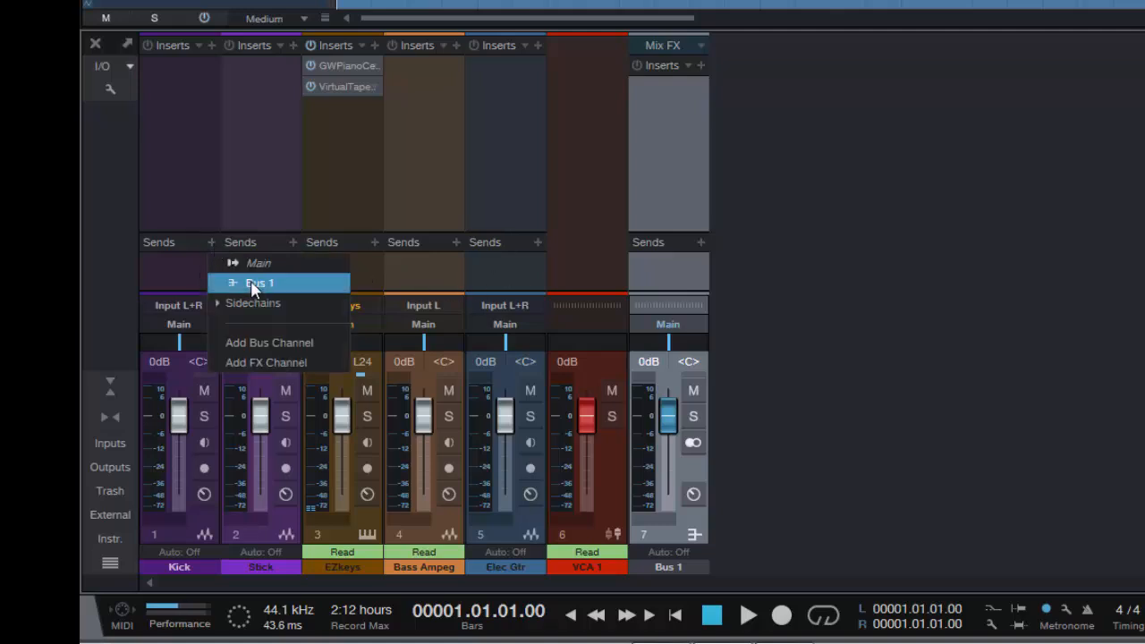
left_click(880, 263)
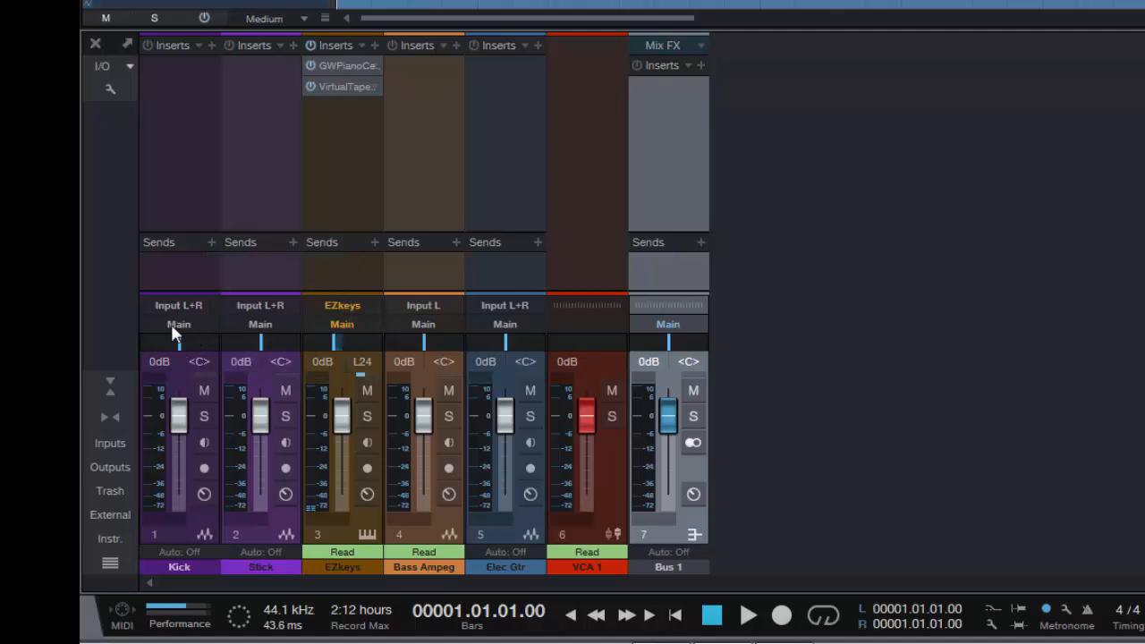
left_click(211, 243)
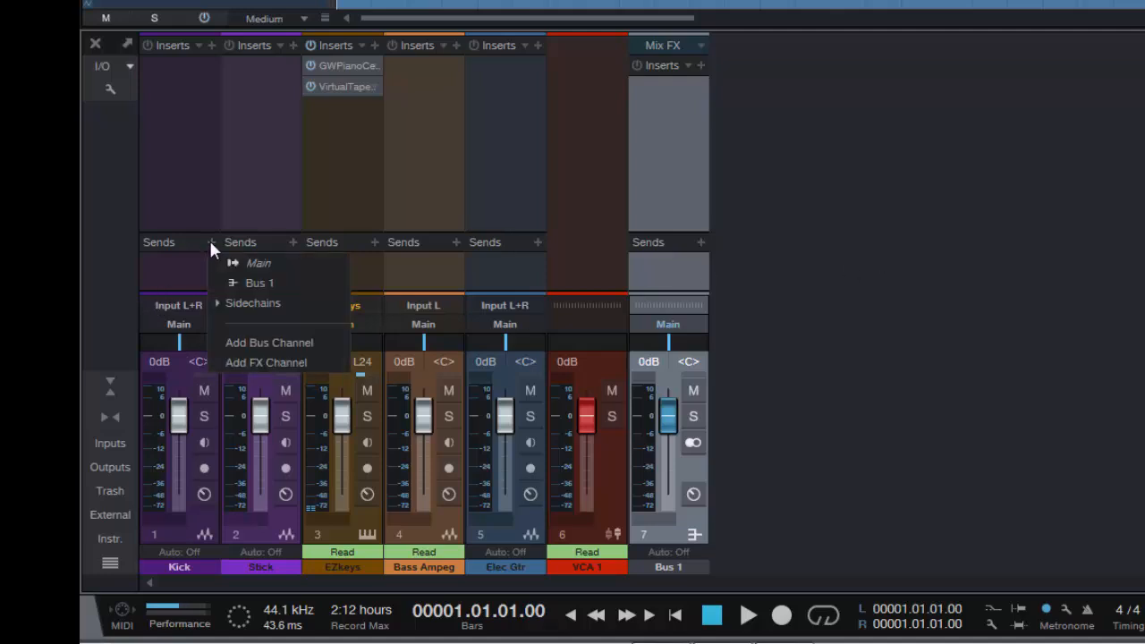
left_click(249, 285)
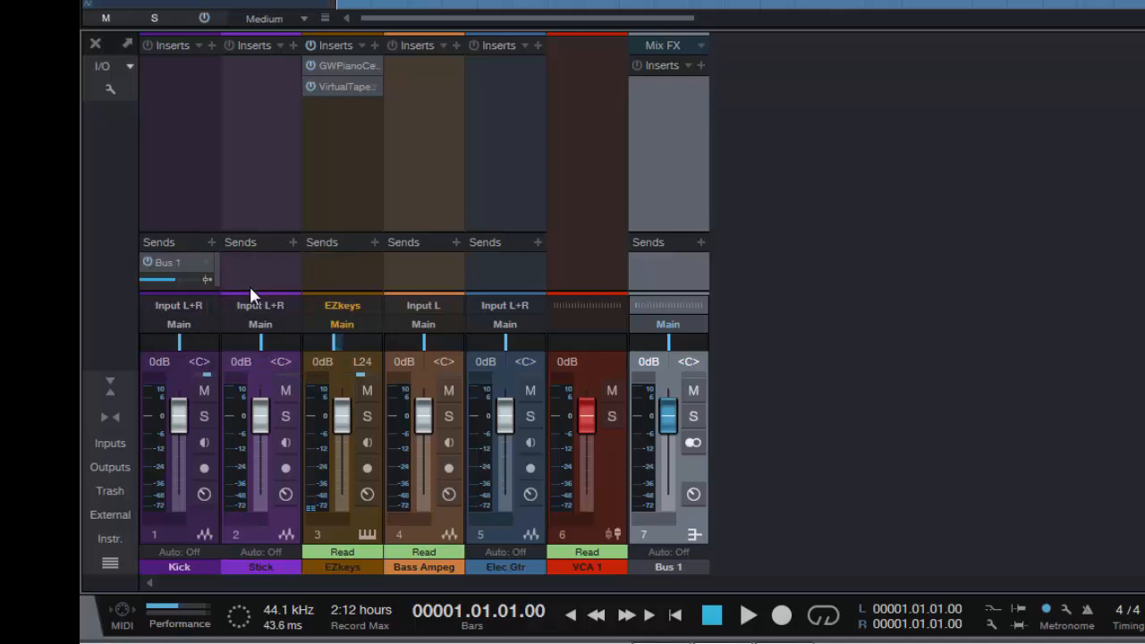
left_click(374, 243)
left_click(408, 283)
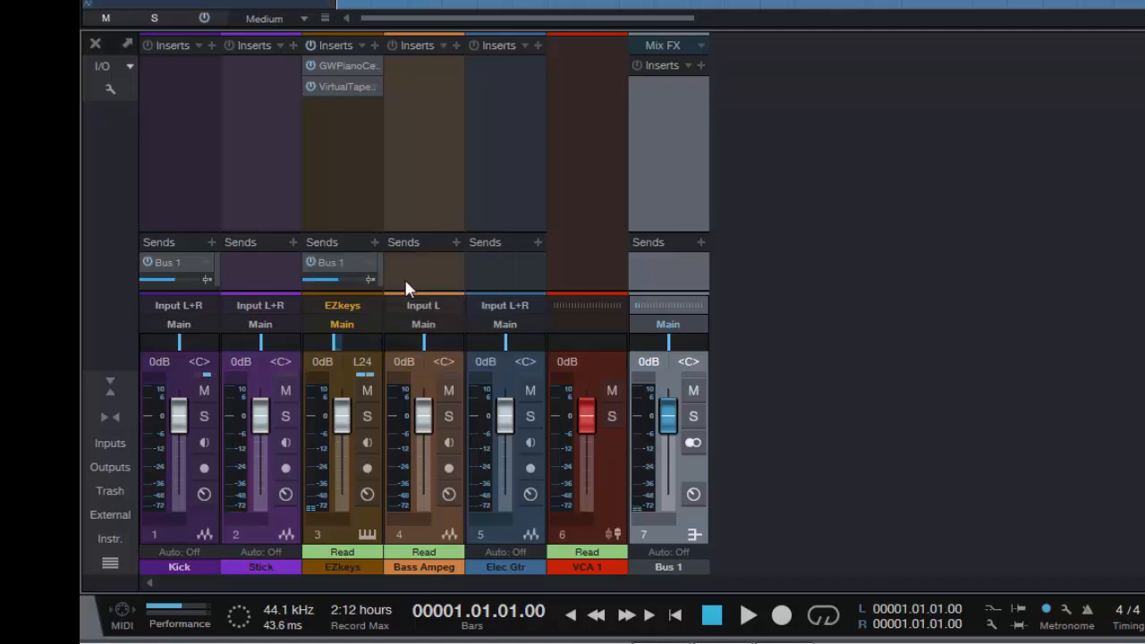
left_click(537, 242)
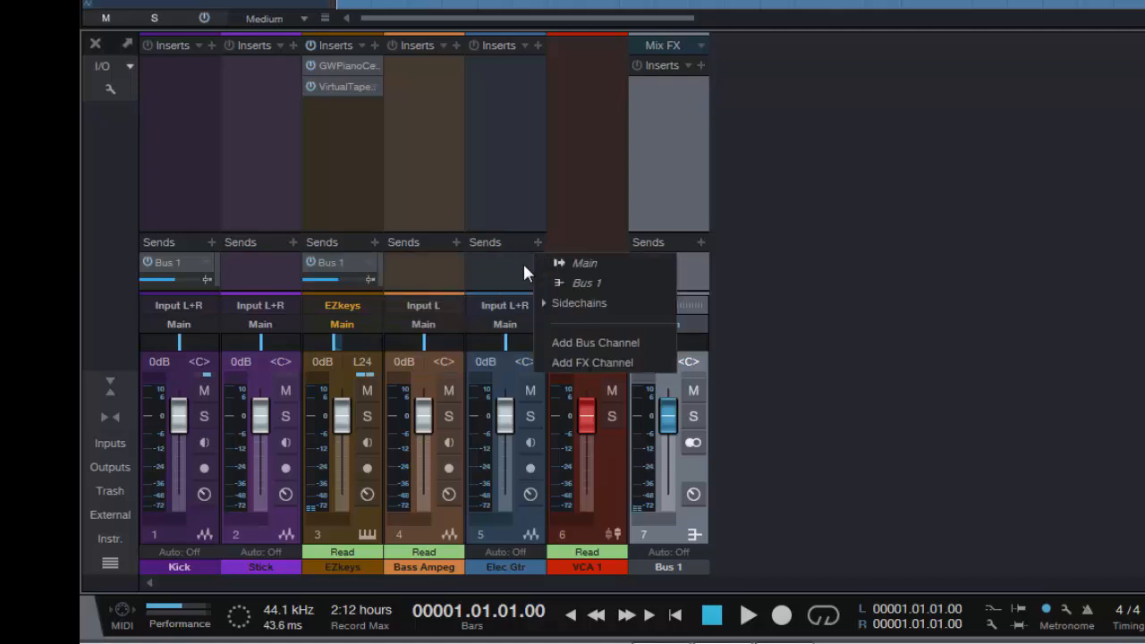
left_click(571, 283)
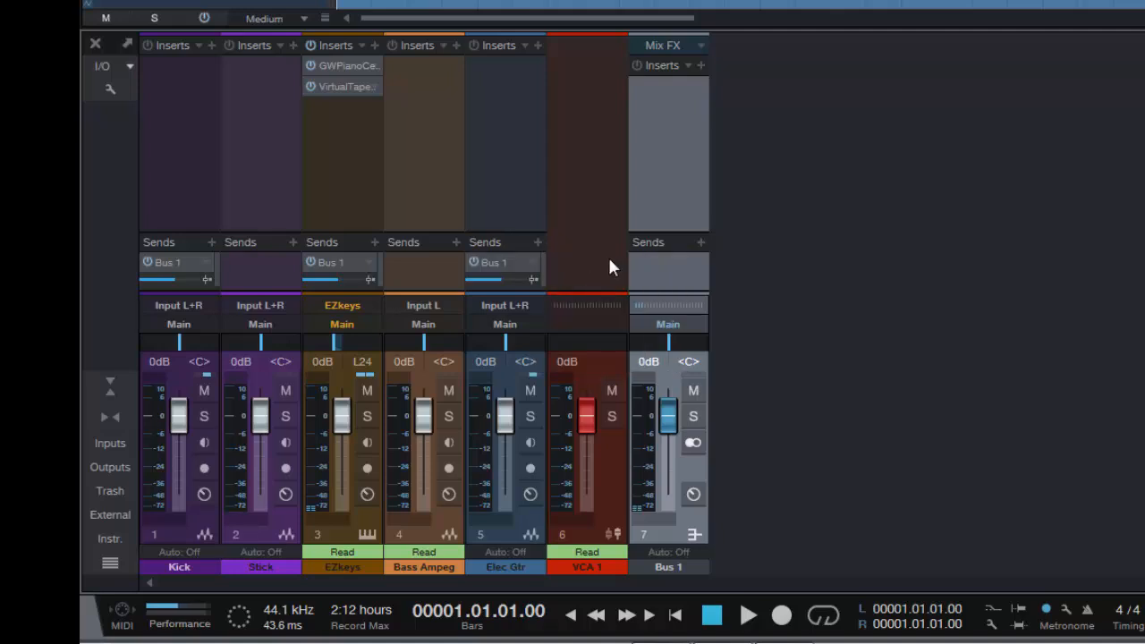
Switch the pre/post-fader mode of the Bus 1 sends on the Elec Gtr, EZkeys and Kick channels
left_click(531, 263)
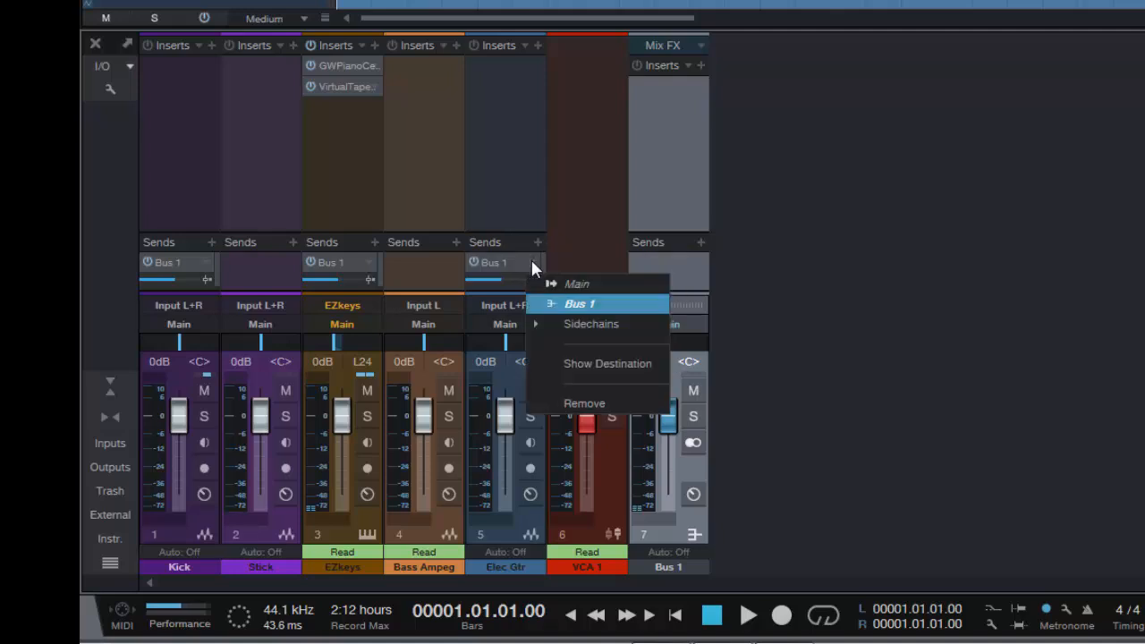
left_click(843, 277)
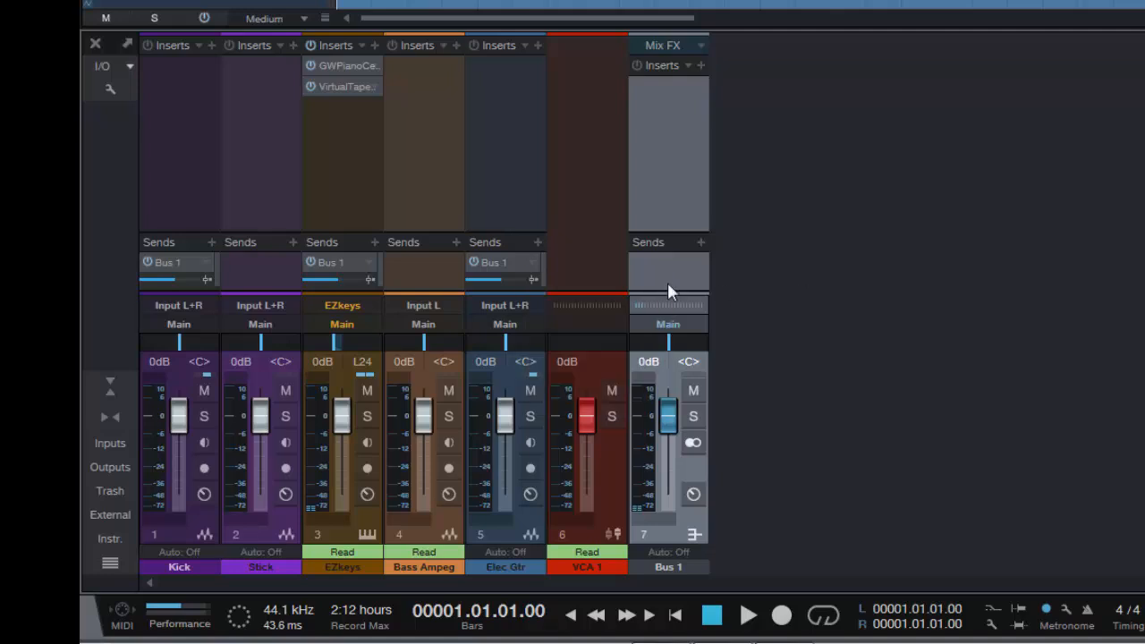
left_click(534, 277)
left_click(365, 278)
left_click(206, 279)
Remove the Bus 1 sends one by one from the Kick, EZkeys and Elec Gtr channels
left_click(207, 262)
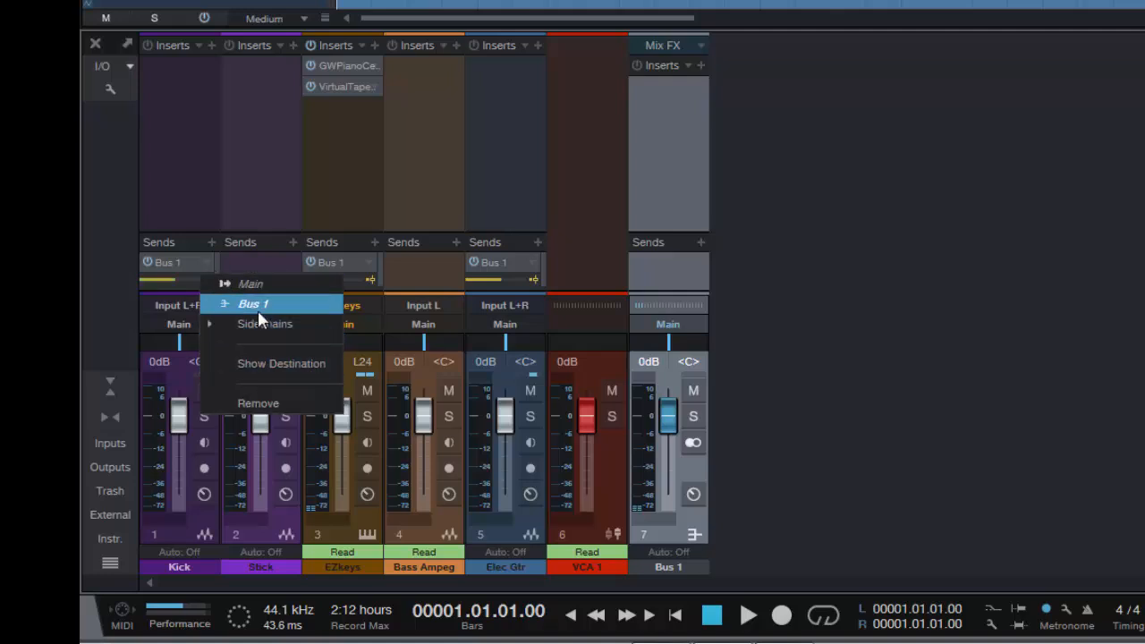
left_click(258, 403)
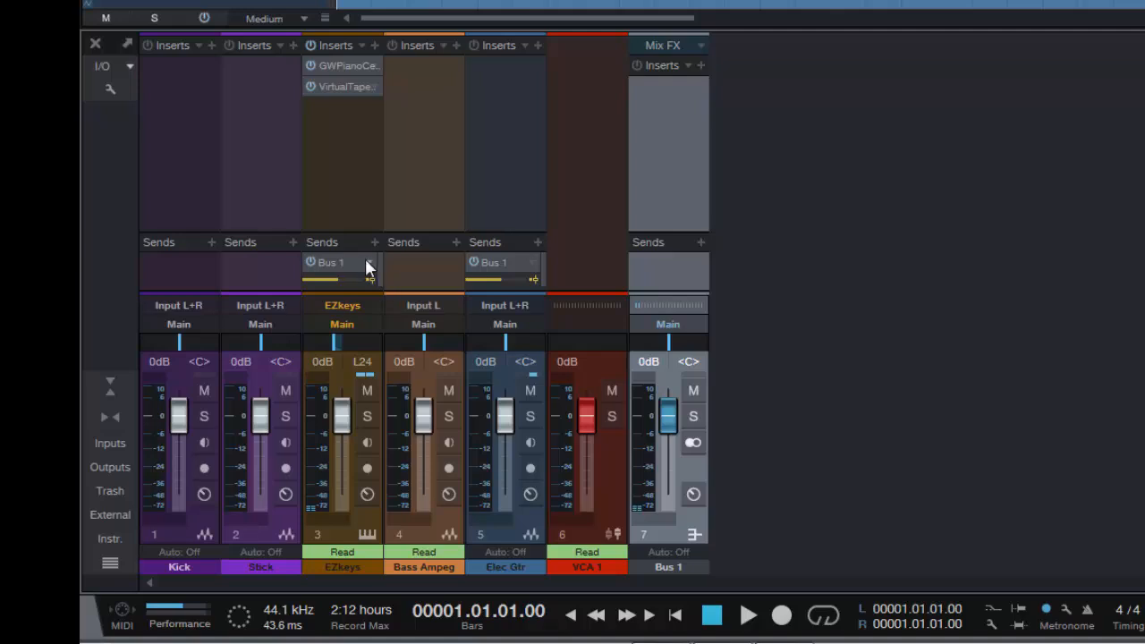
left_click(370, 262)
left_click(424, 403)
left_click(533, 257)
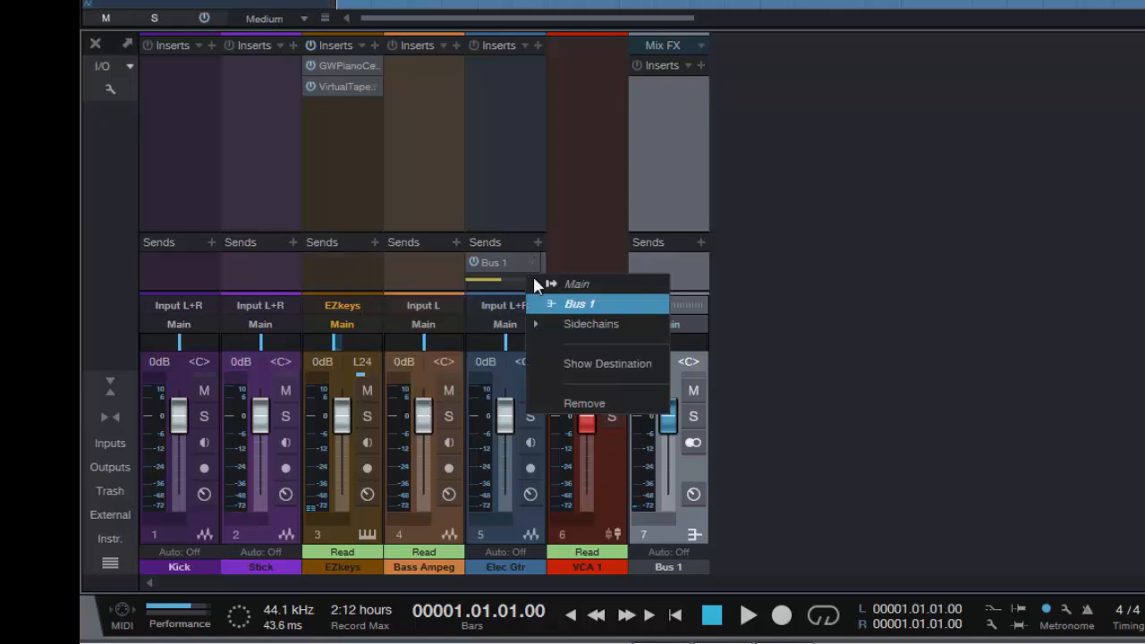
left_click(573, 404)
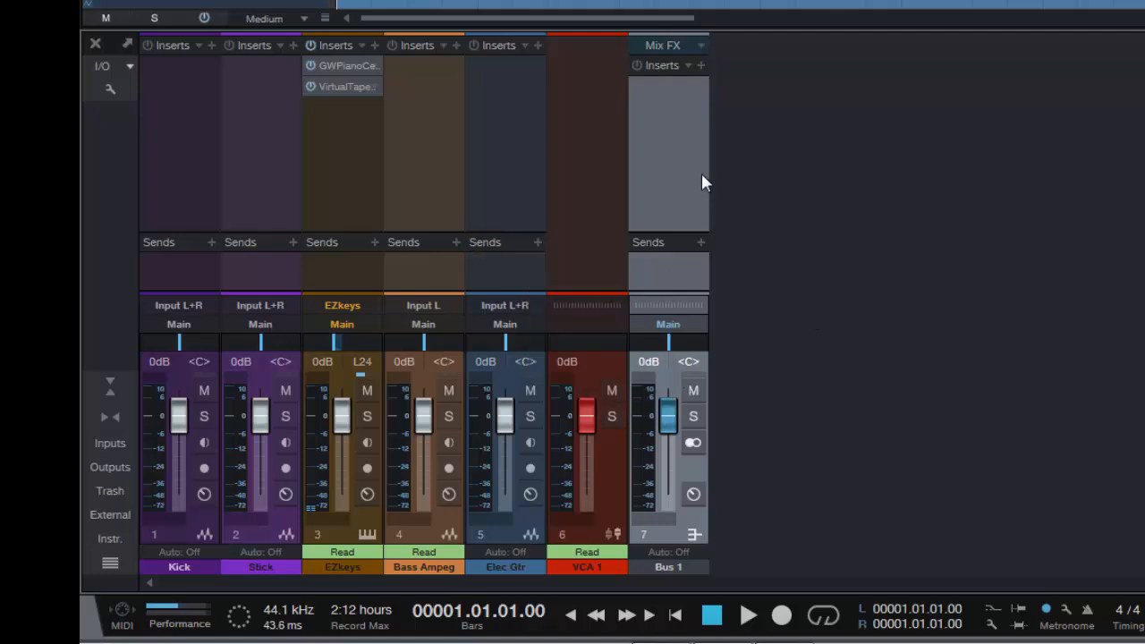
Select the Kick, EZkeys and Elec Gtr channels together and add a Bus 1 send to all of them at once
left_click(172, 266)
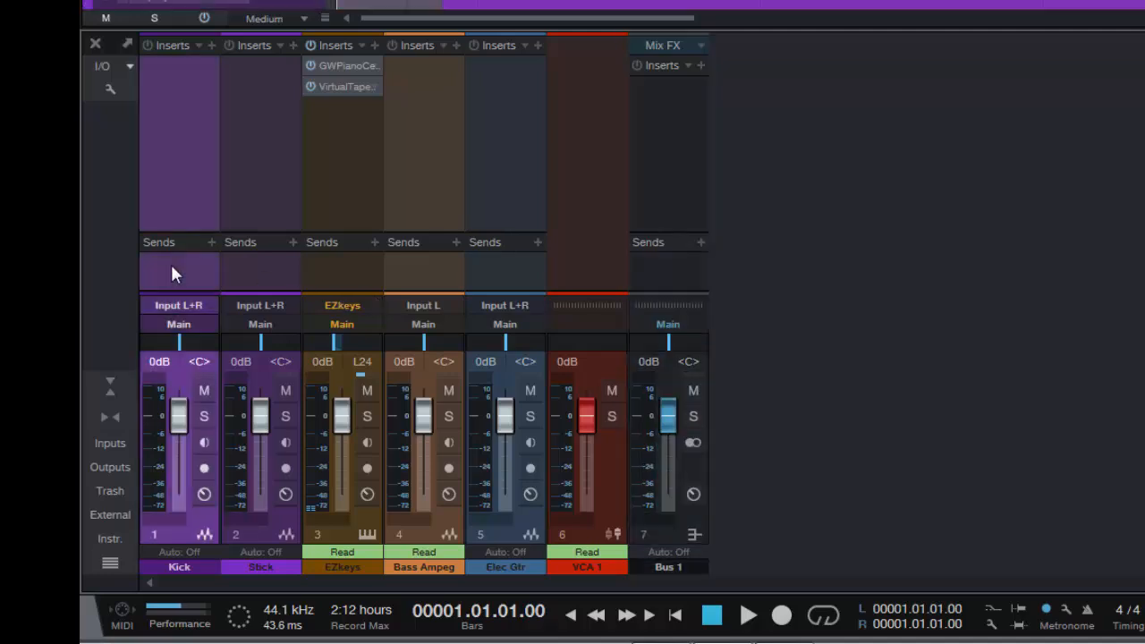
left_click(347, 269)
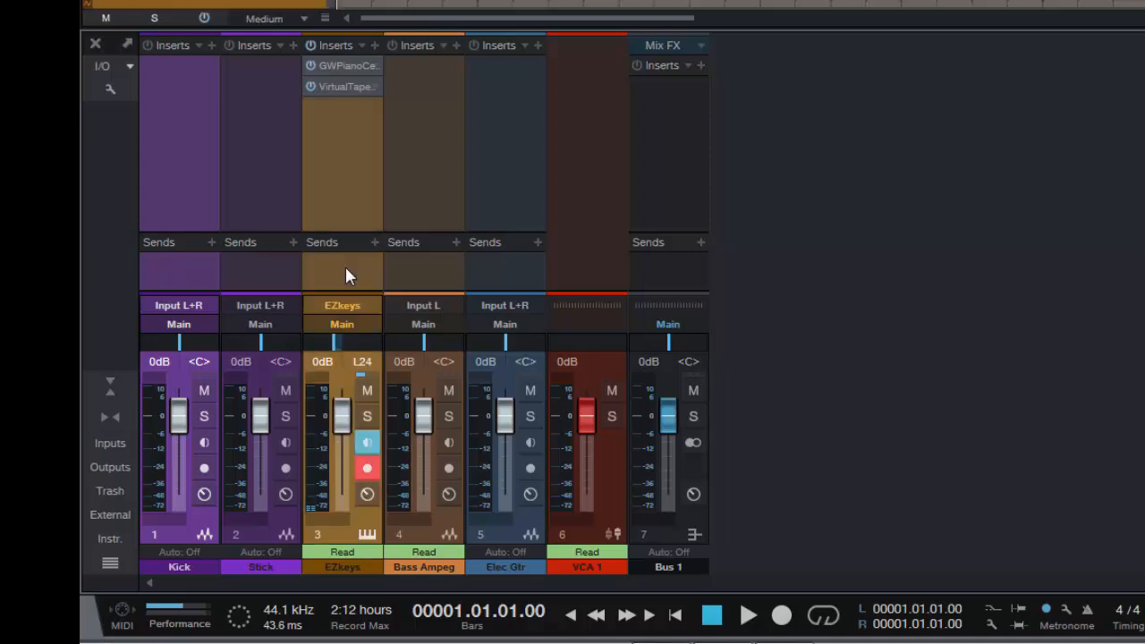
left_click(504, 267)
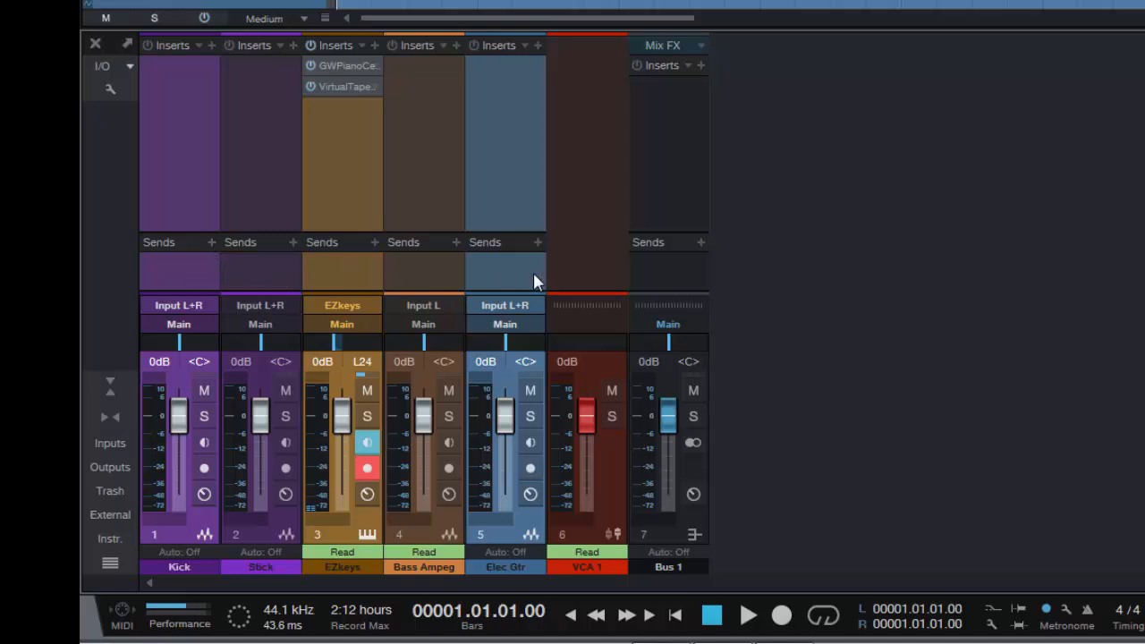
left_click(211, 242)
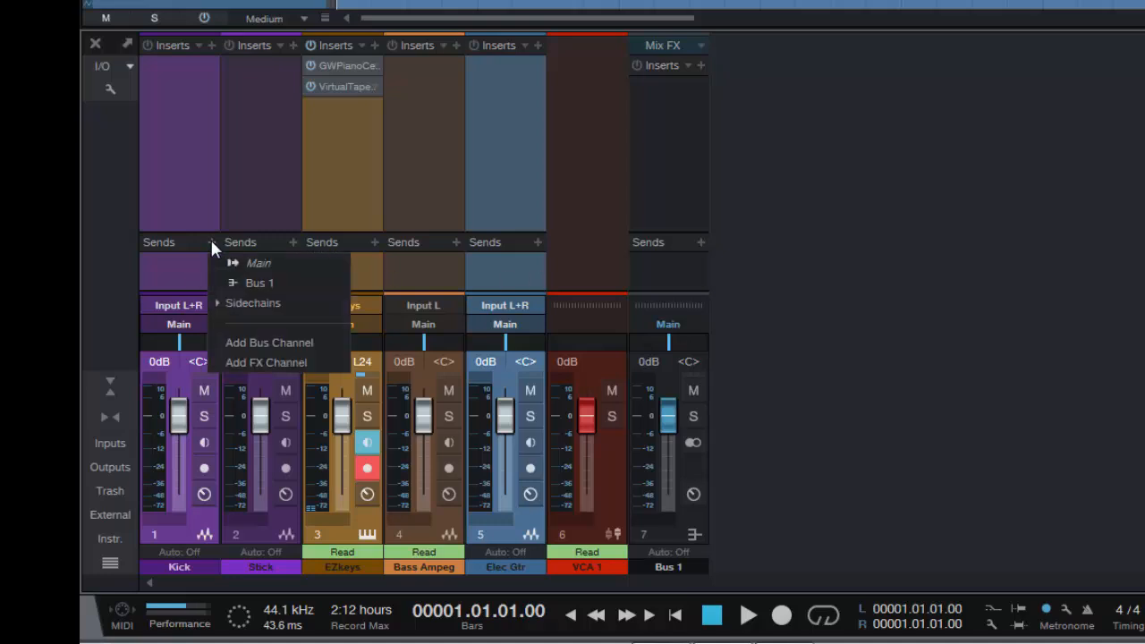
left_click(255, 285)
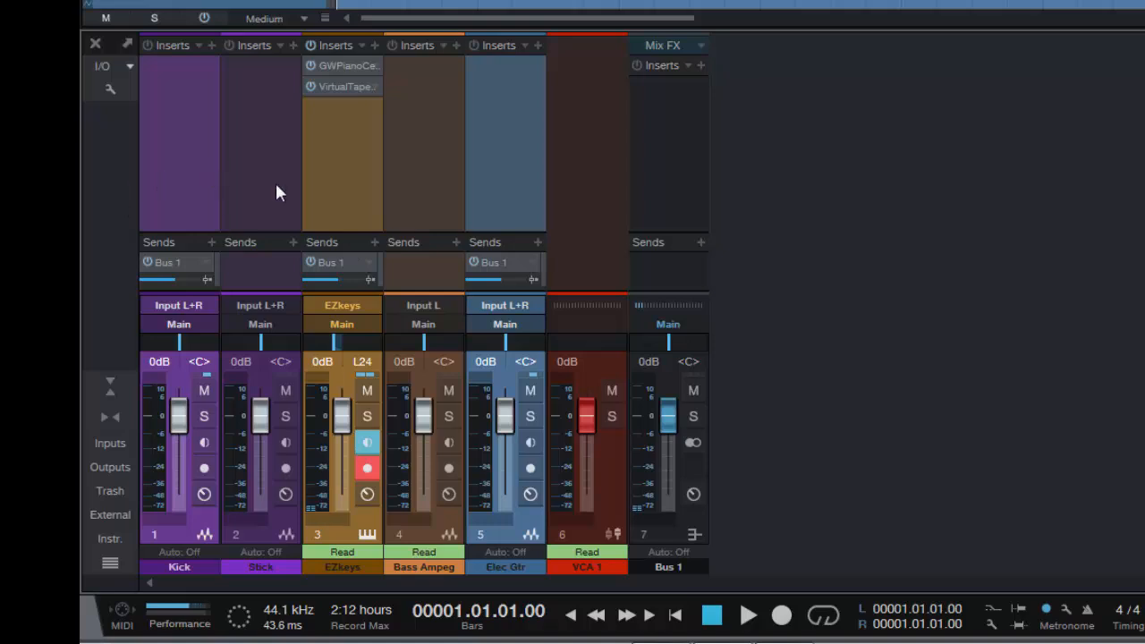
Remove the Bus 1 send from all selected channels at once and delete the Bus 1 channel
left_click(533, 262)
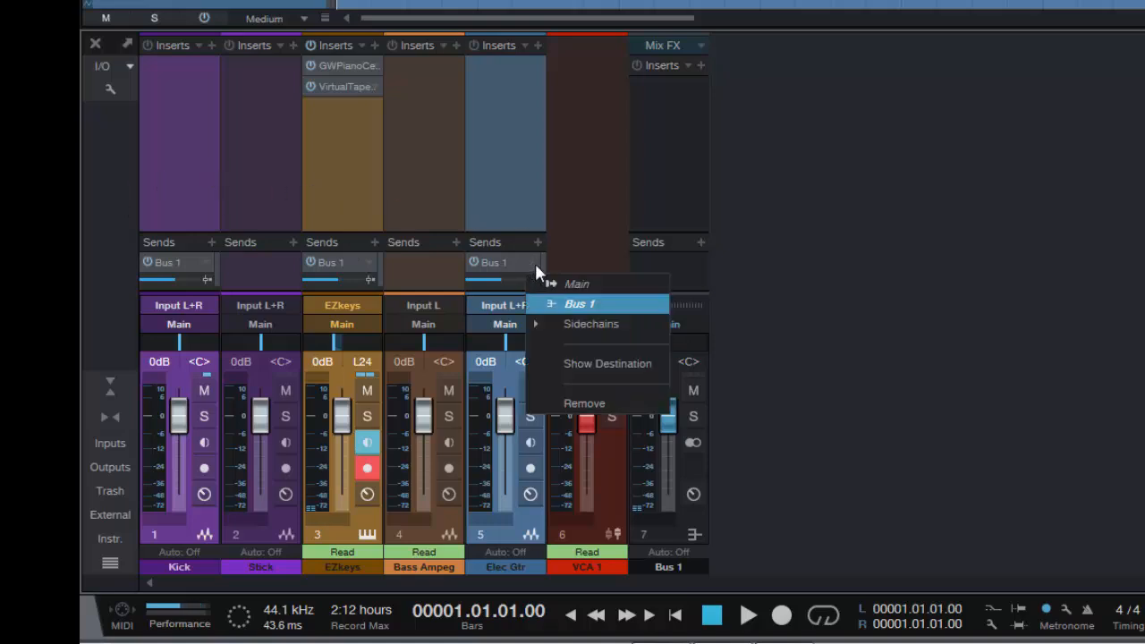
left_click(583, 403)
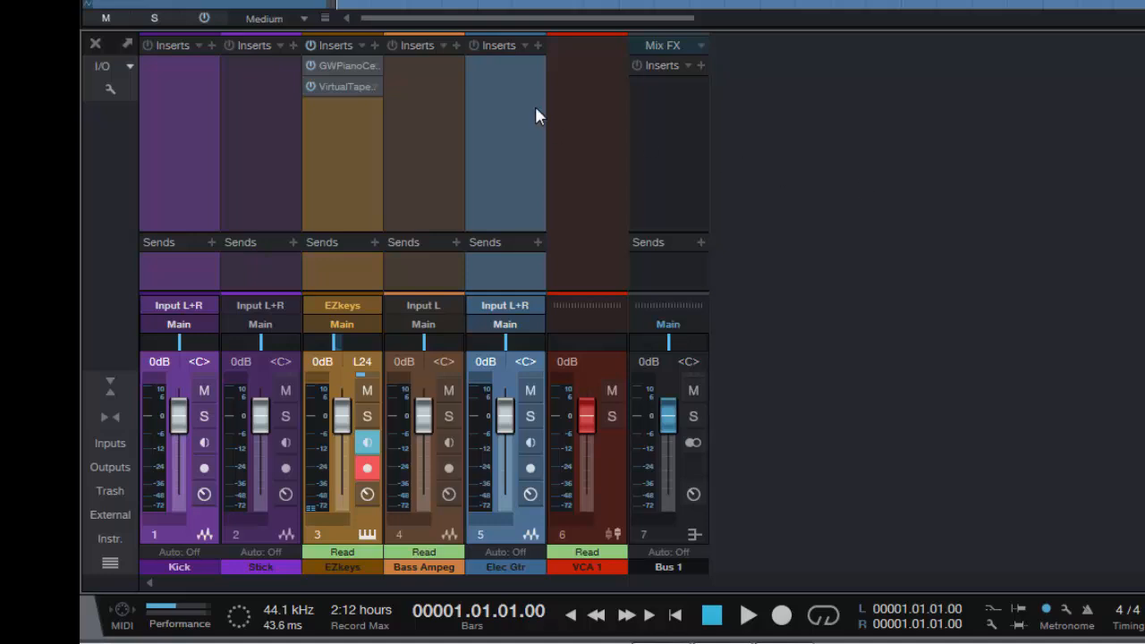
right_click(686, 522)
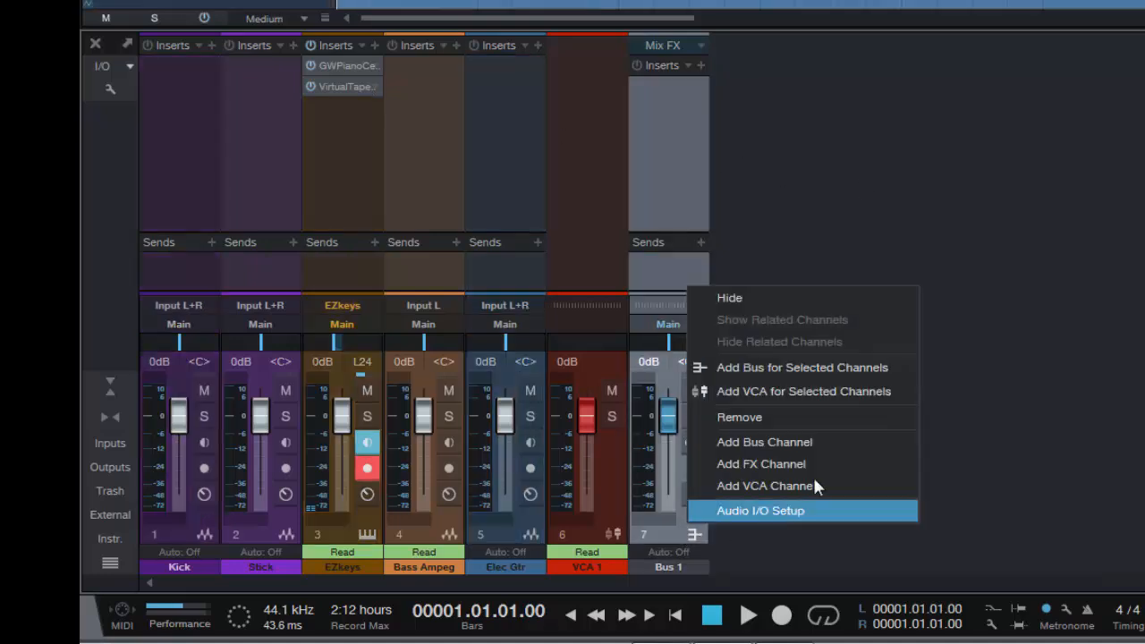
left_click(807, 416)
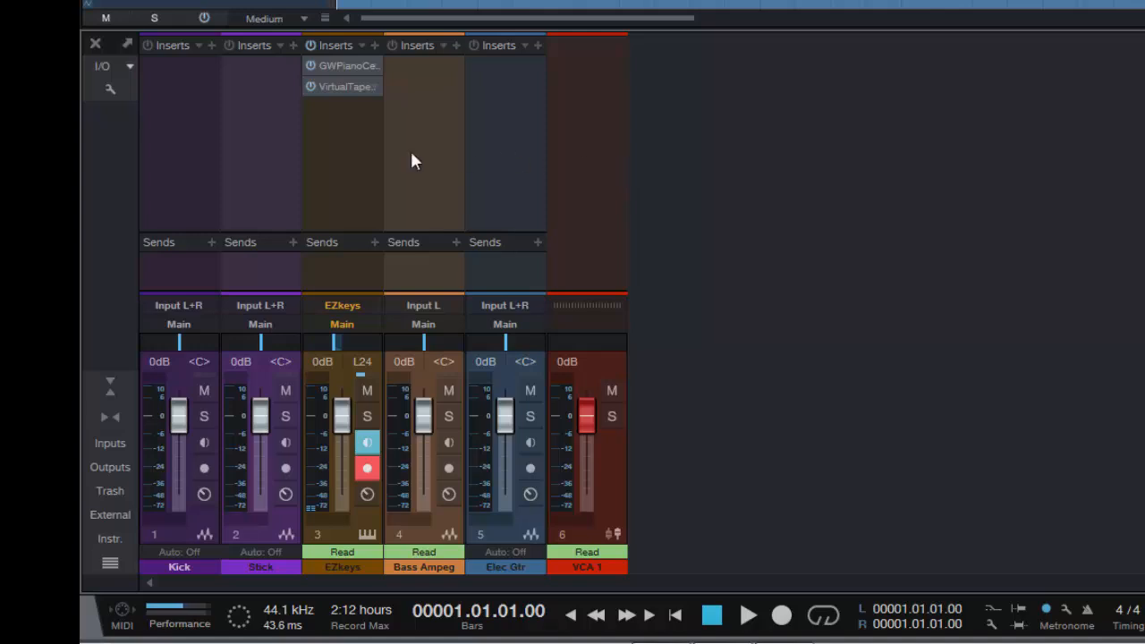
Select the Kick through Elec Gtr channels, insert SatsonChannel_x64 on all of them, and put it first in the EZkeys insert chain
left_click(185, 174)
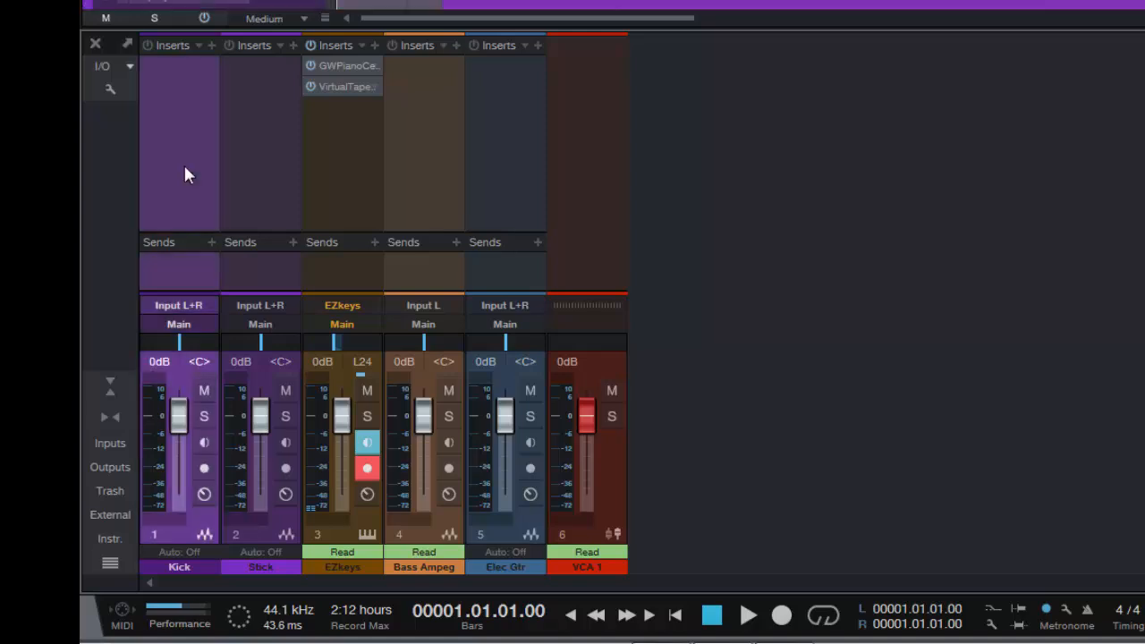
left_click(518, 185, "shift")
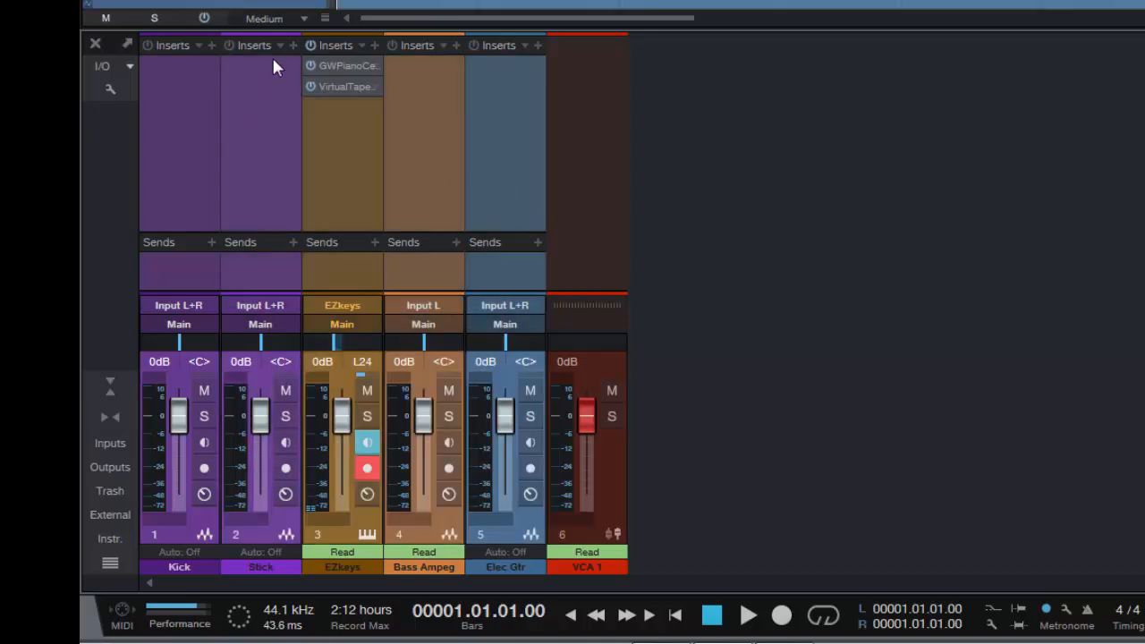
left_click(292, 46)
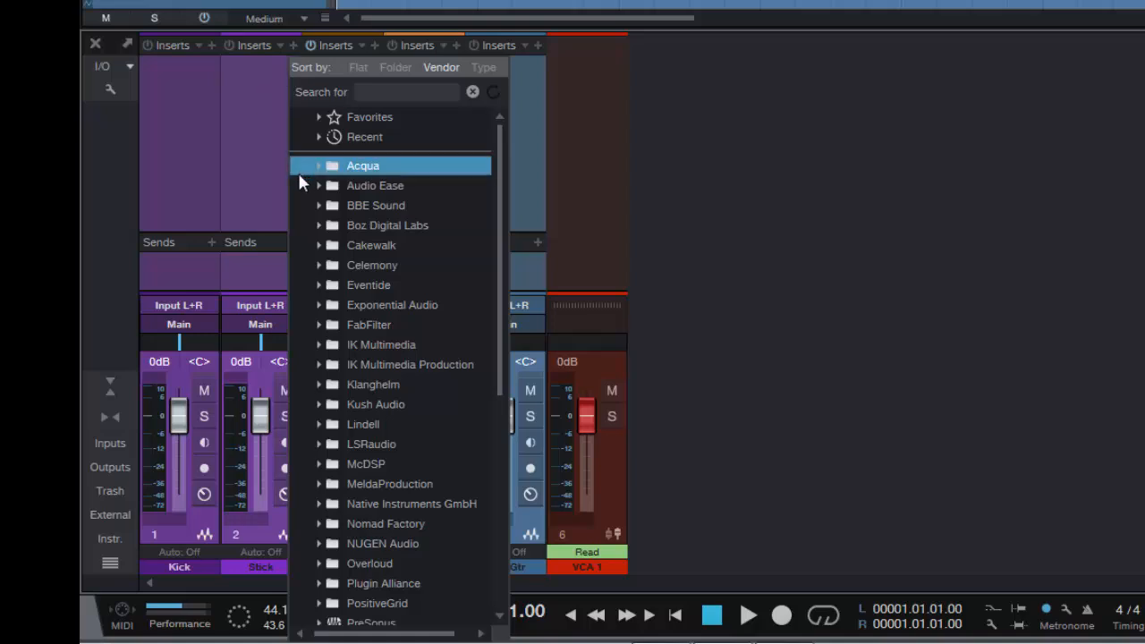
left_click(371, 92)
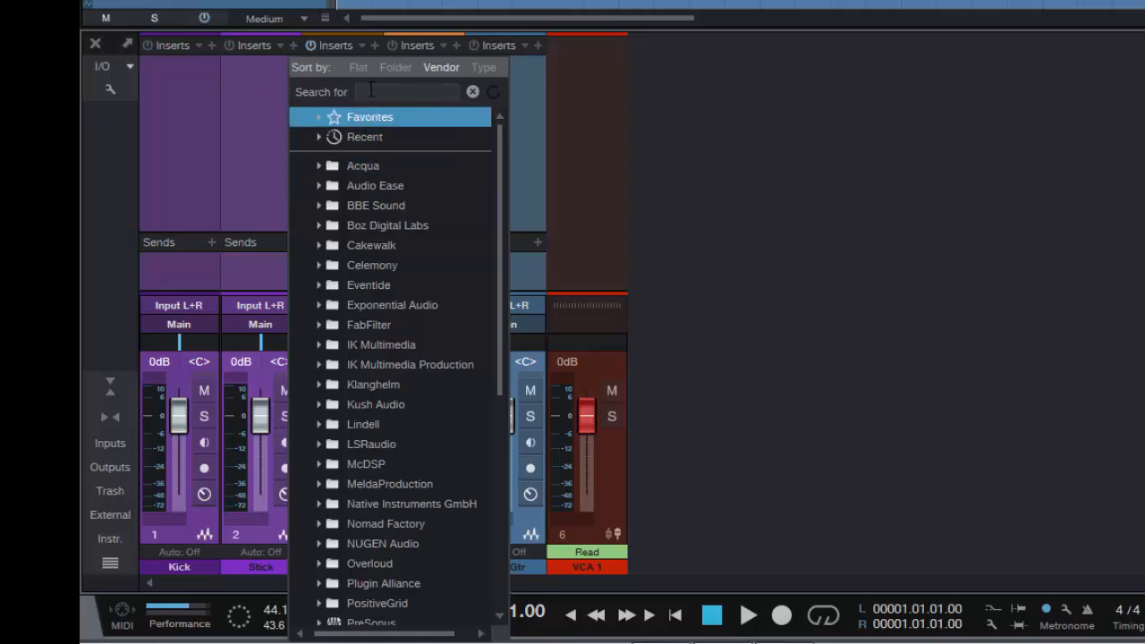
type("sat")
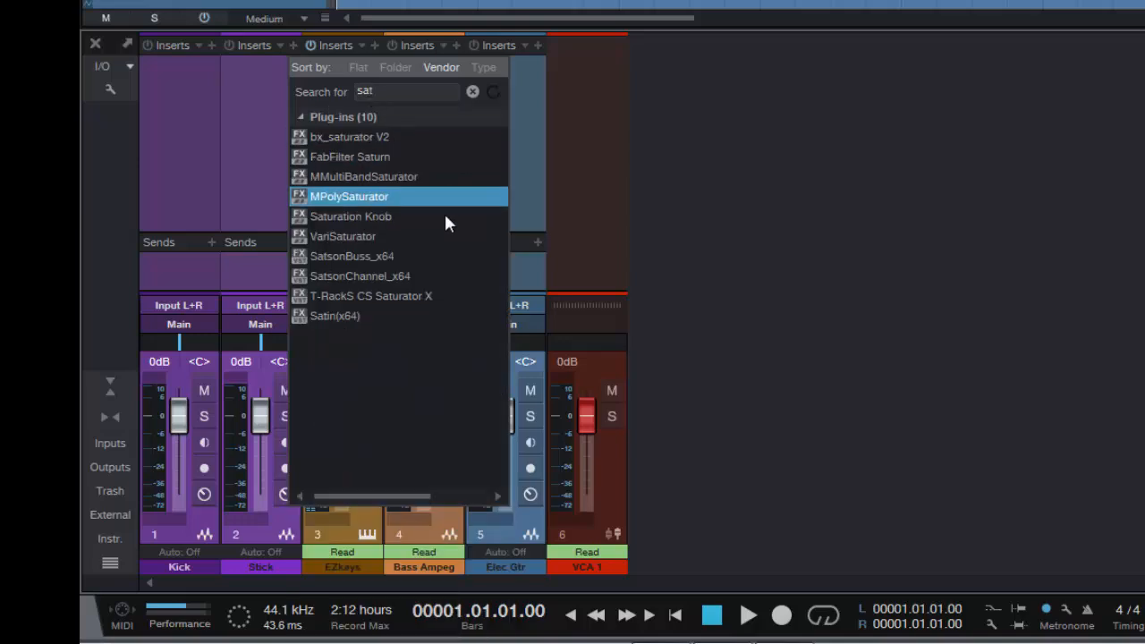
left_click(354, 276)
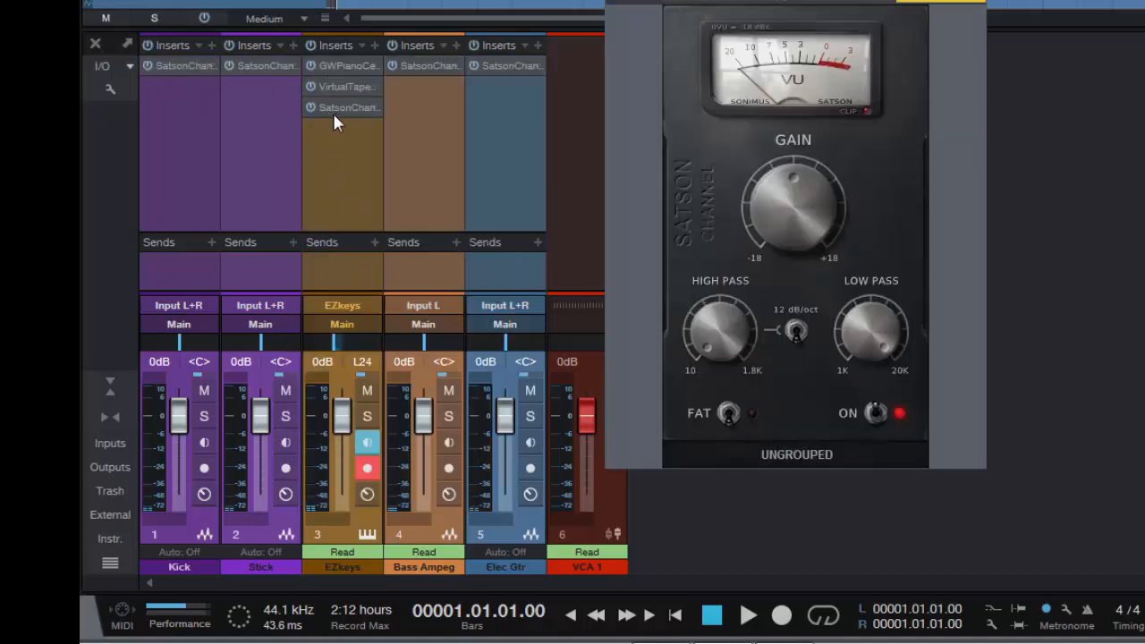
left_click_drag(340, 107, 343, 60)
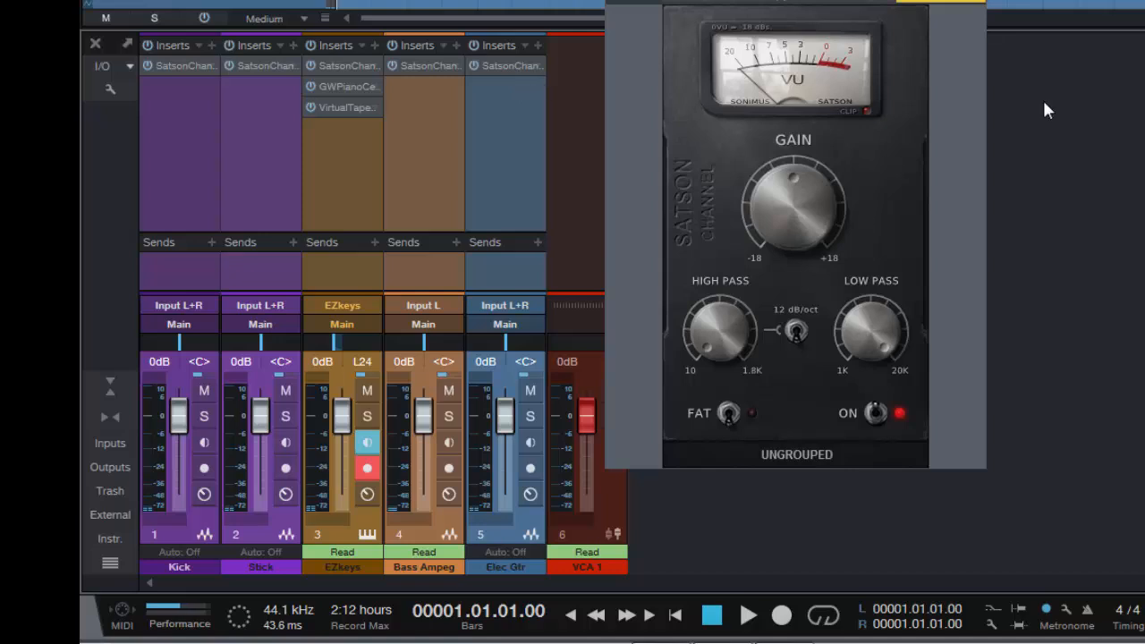
Play the song while bypassing and reactivating the SatsonChannel inserts on all selected channels, and remove them from every channel at once
key("space")
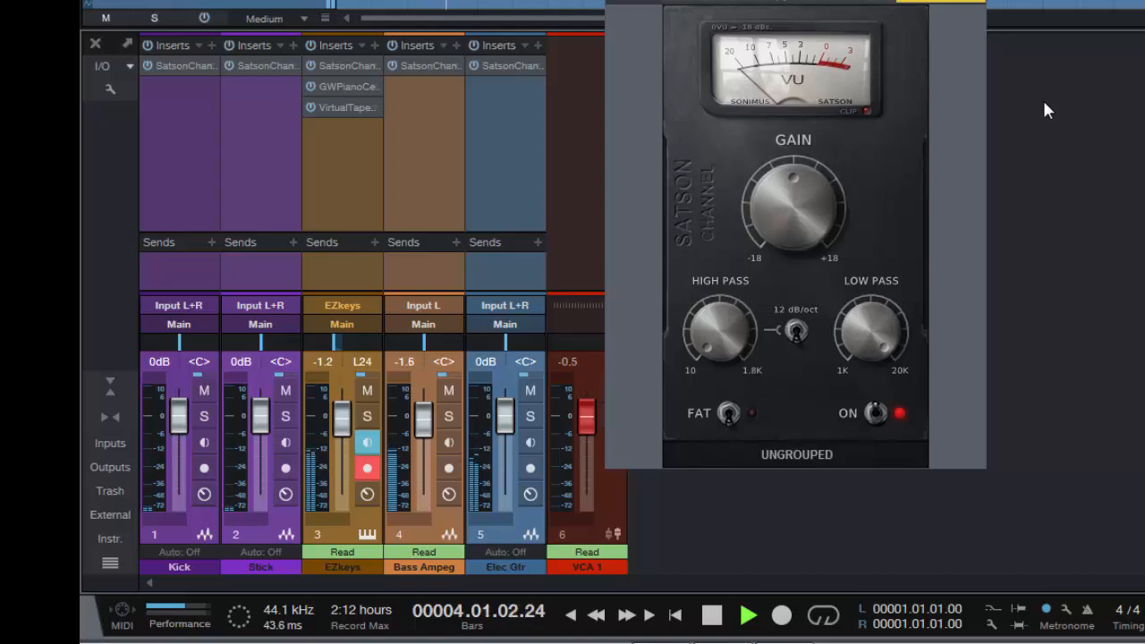
key("space")
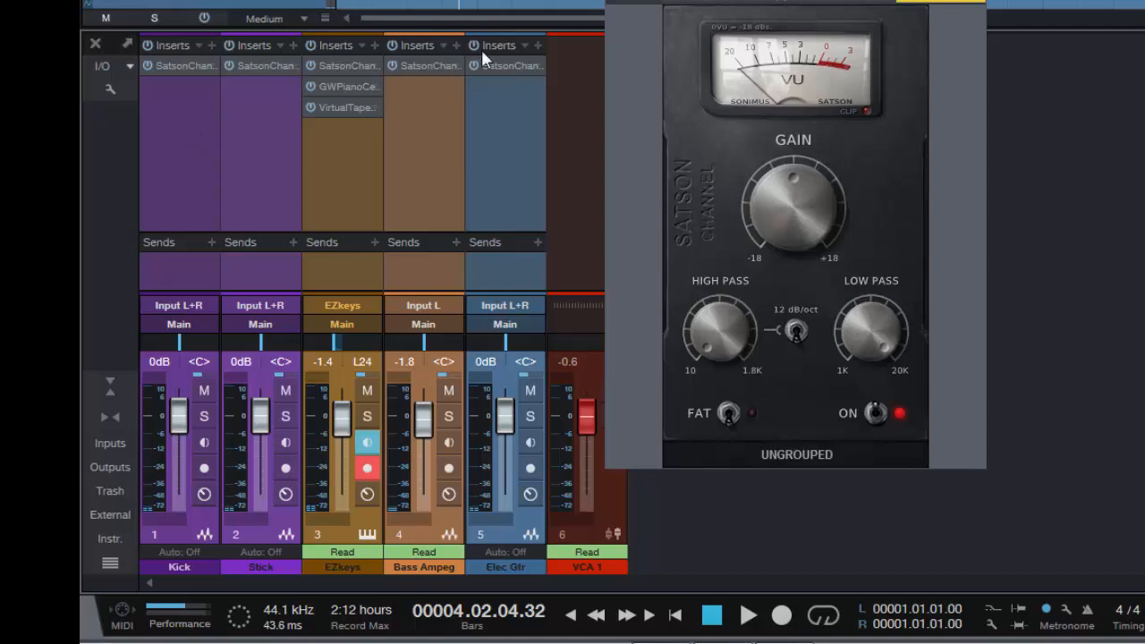
left_click(474, 65)
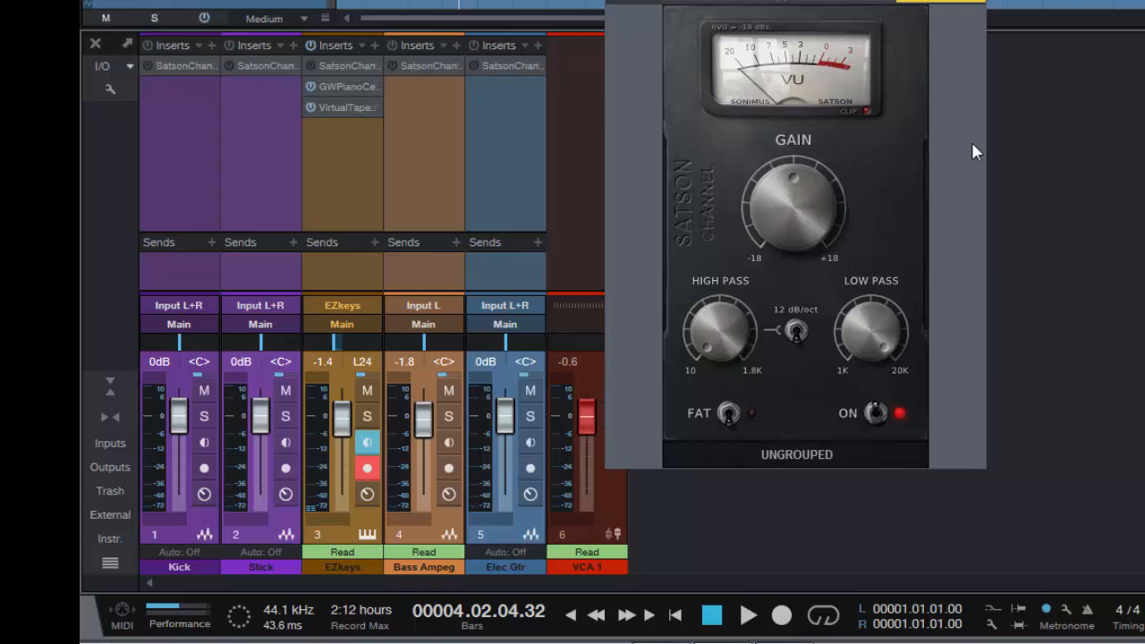
key("space")
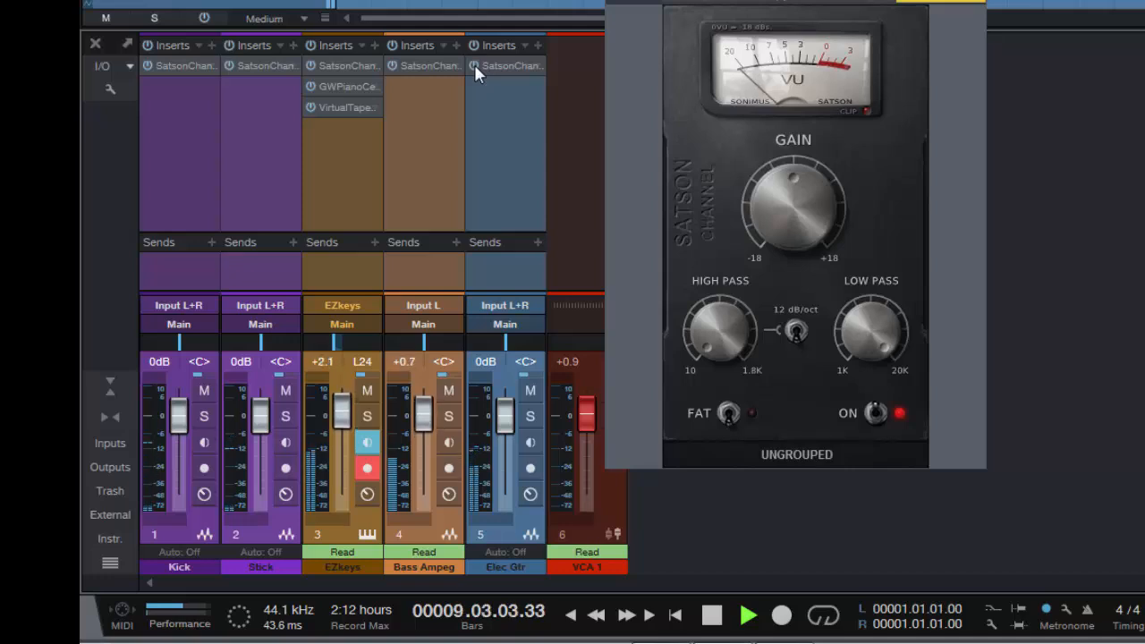
key("space")
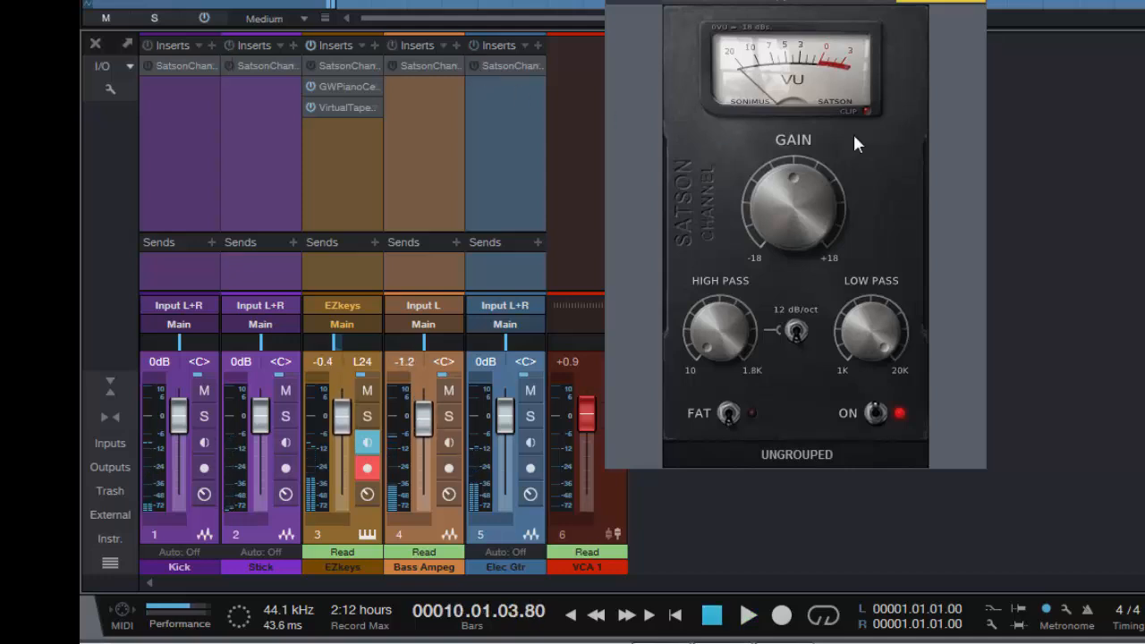
right_click(536, 66)
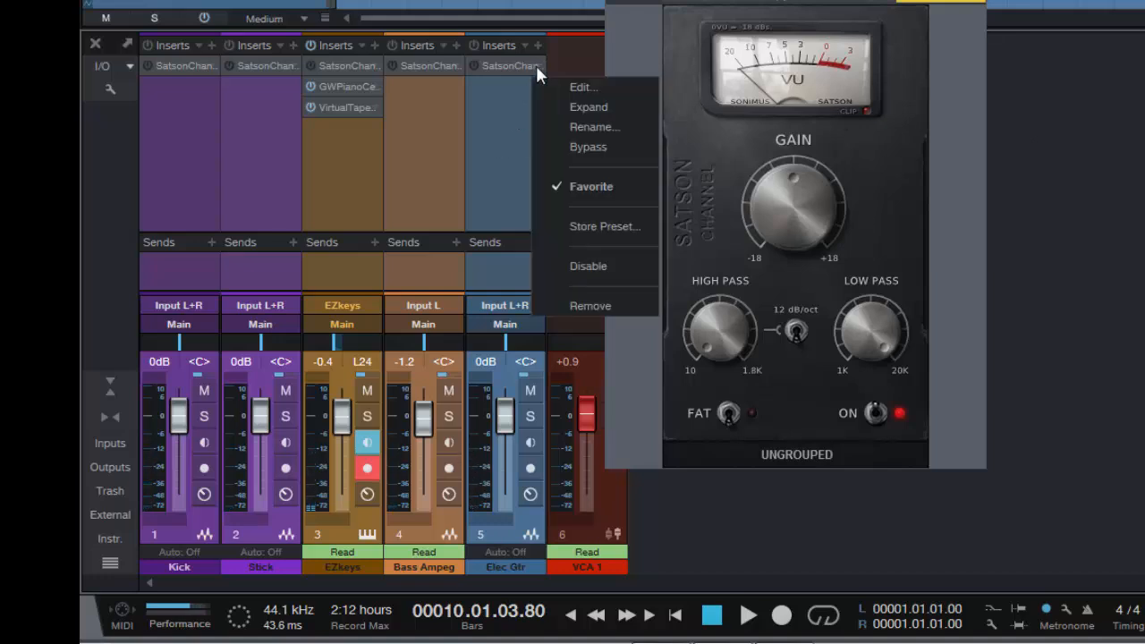
left_click(593, 306)
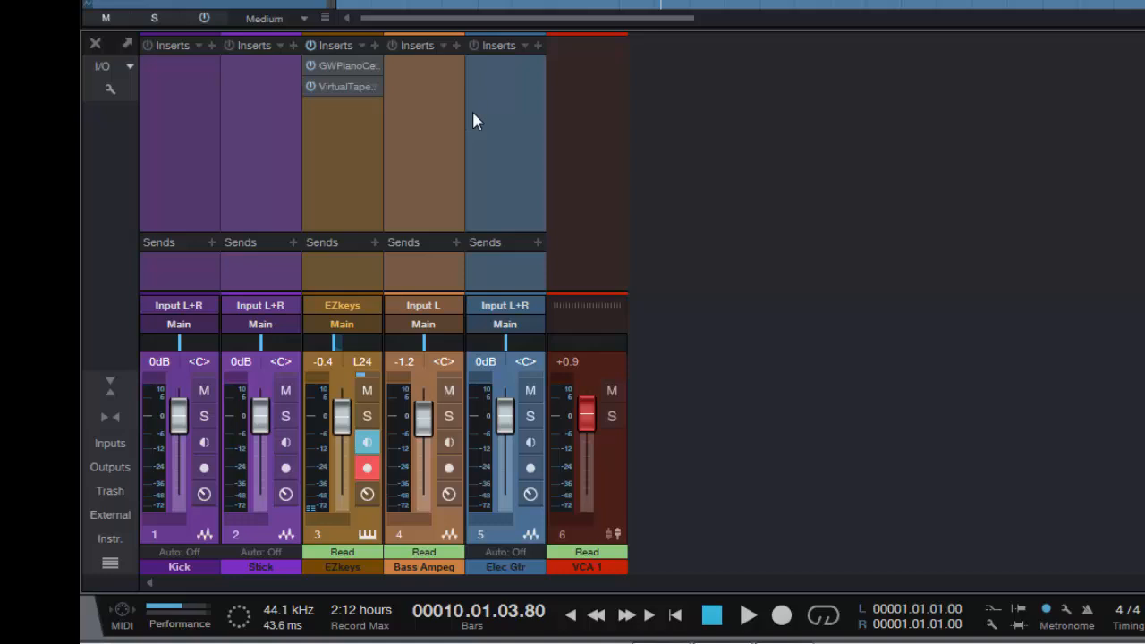
Play the song from the start while switching the global bypass of all insert effects on and off, and return to the start
left_click(205, 16)
key("comma")
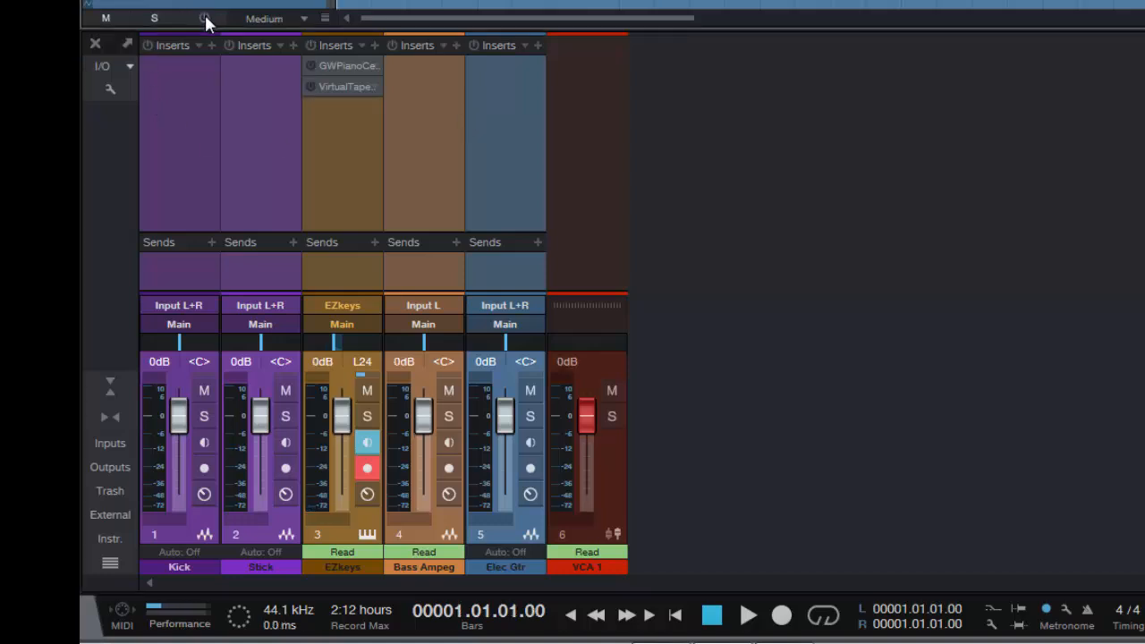
key("space")
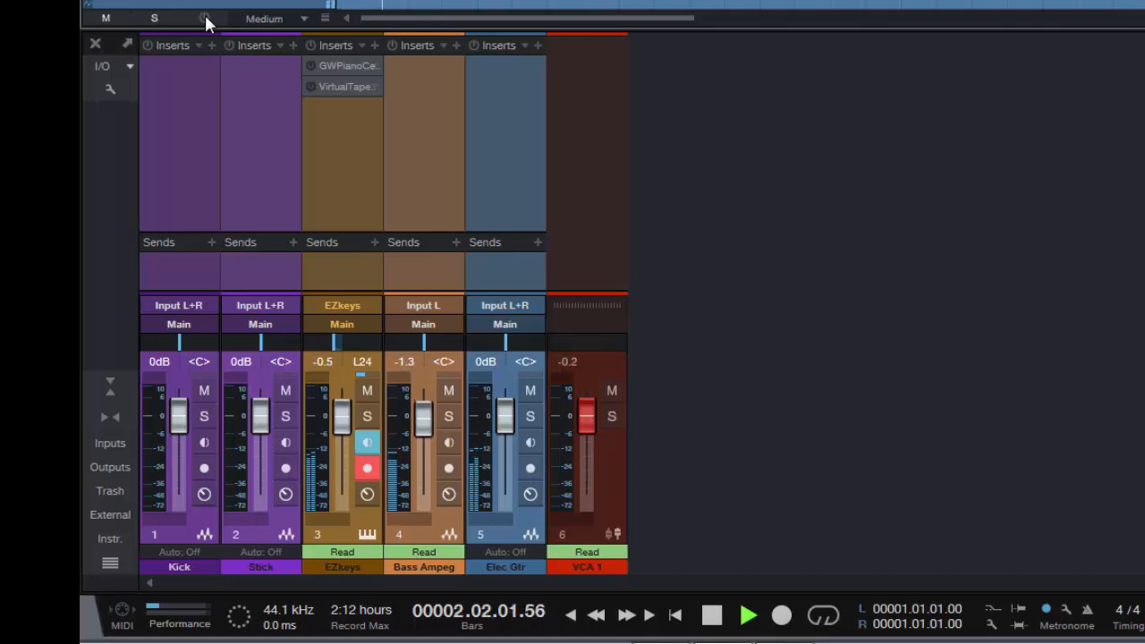
left_click(205, 16)
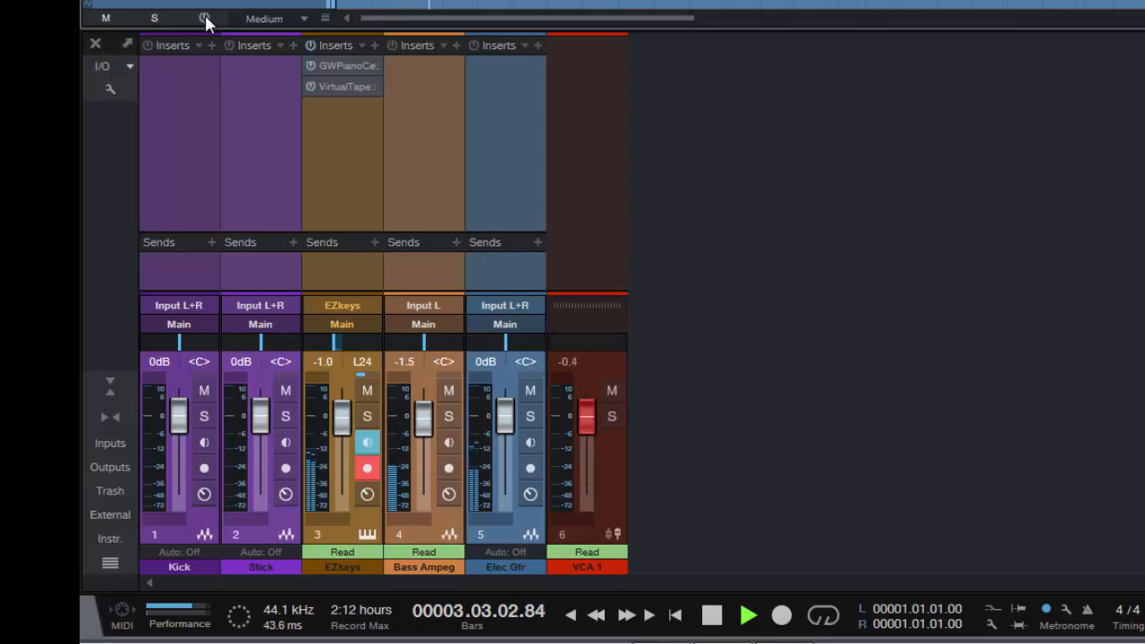
left_click(204, 16)
key("space")
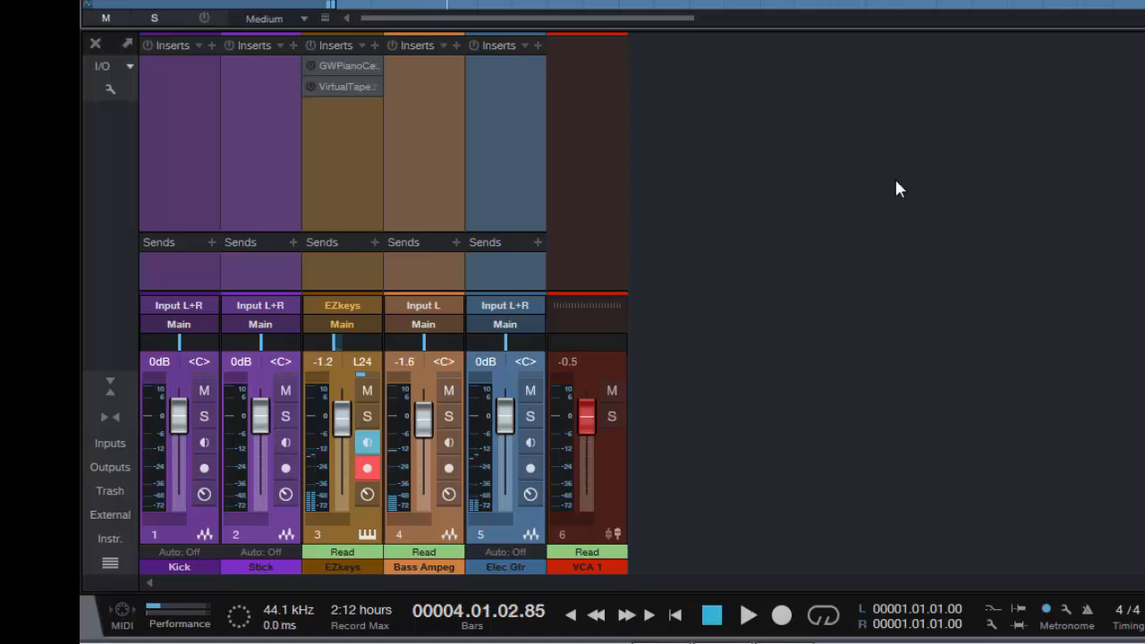
key("comma")
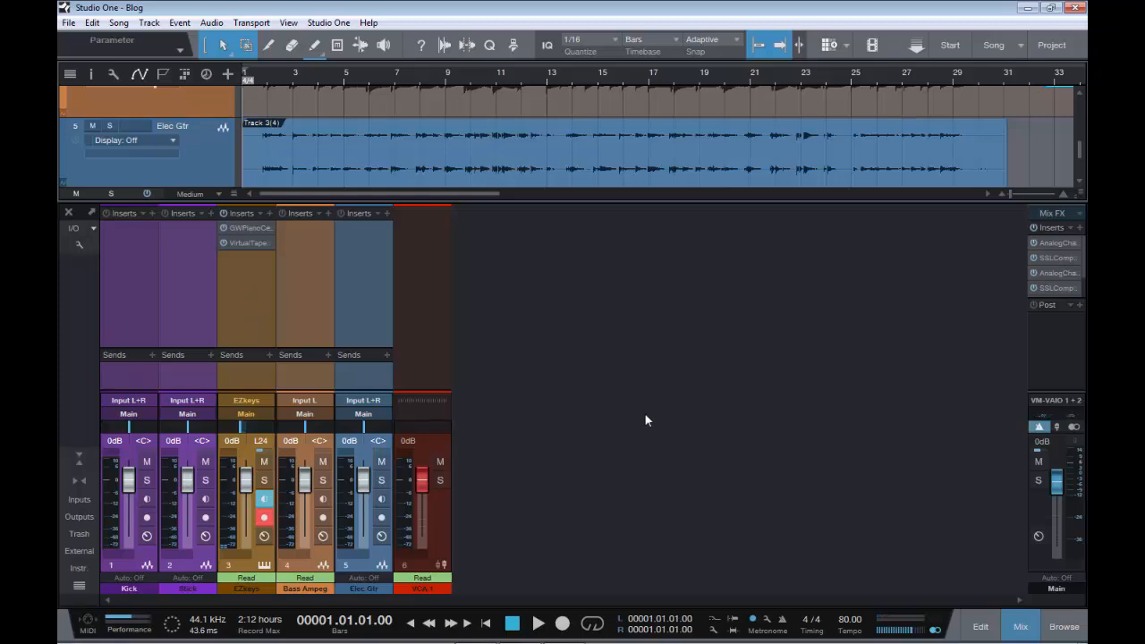
Hide the mixer console, disable the EZkeys track in the arrangement, and open the Performance Monitor to check the CPU load
key("F3")
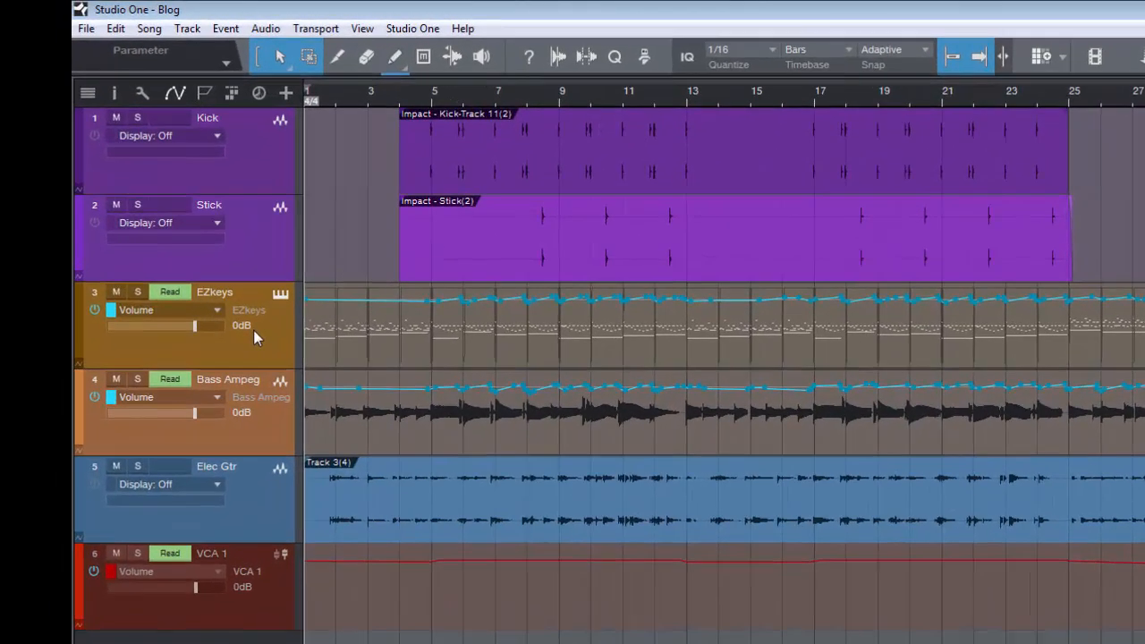
left_click(199, 264)
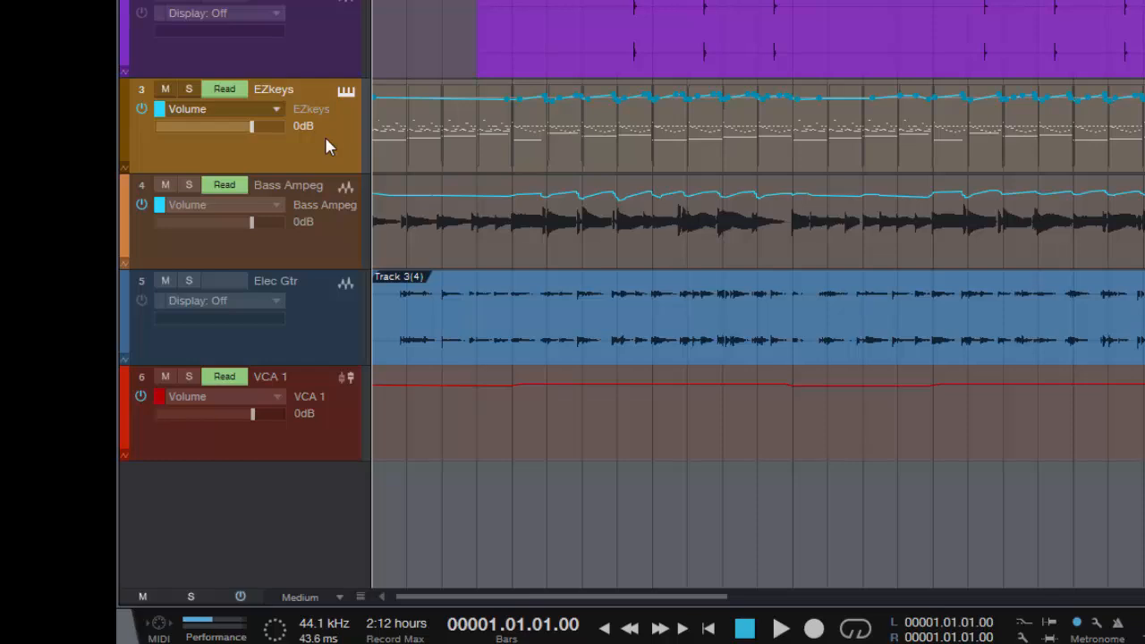
right_click(327, 146)
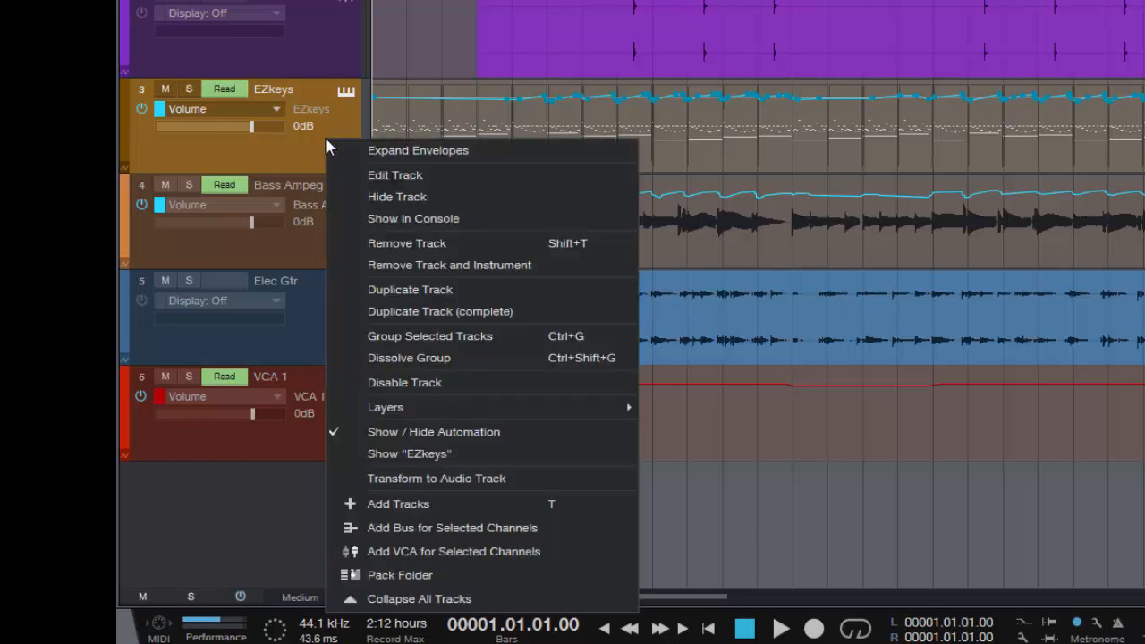
left_click(516, 382)
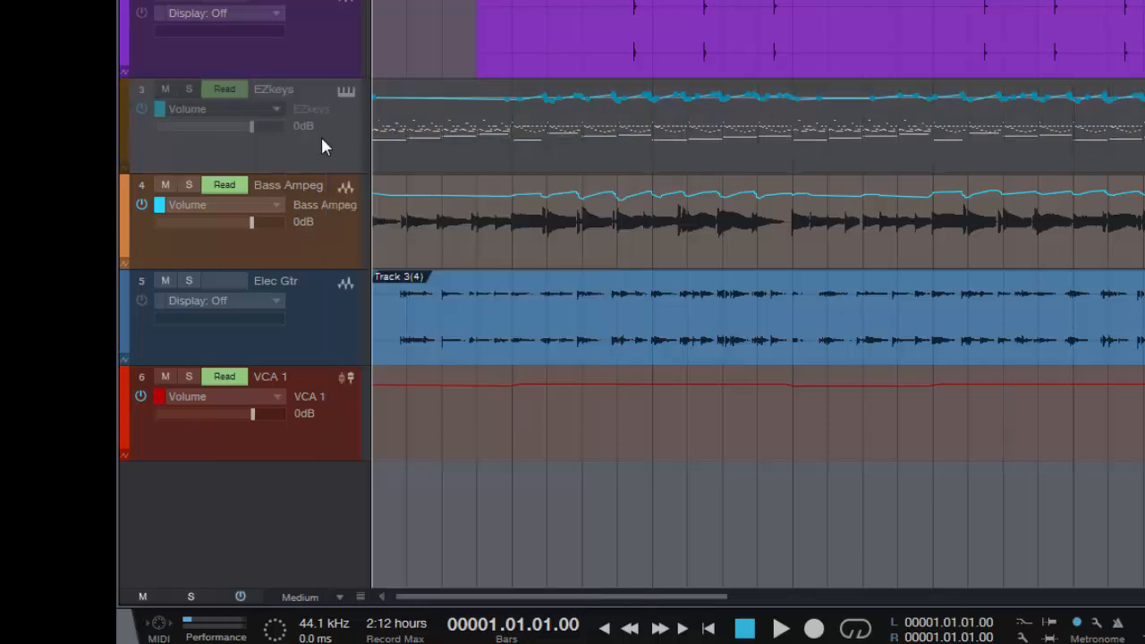
left_click(216, 624)
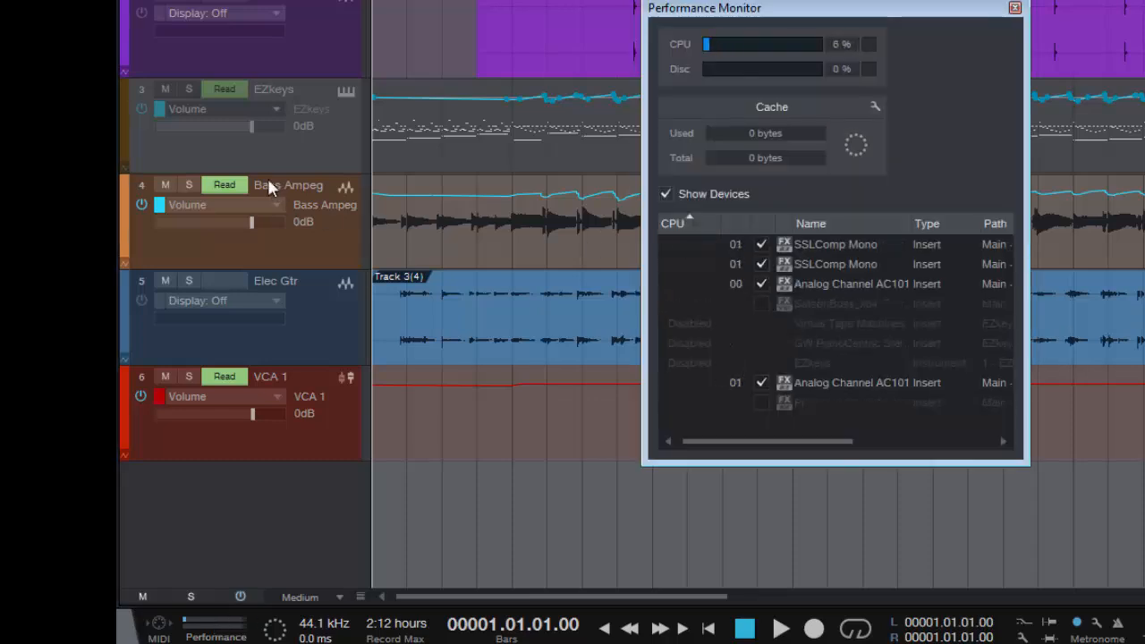
Enable the EZkeys track again and close the Performance Monitor
right_click(304, 140)
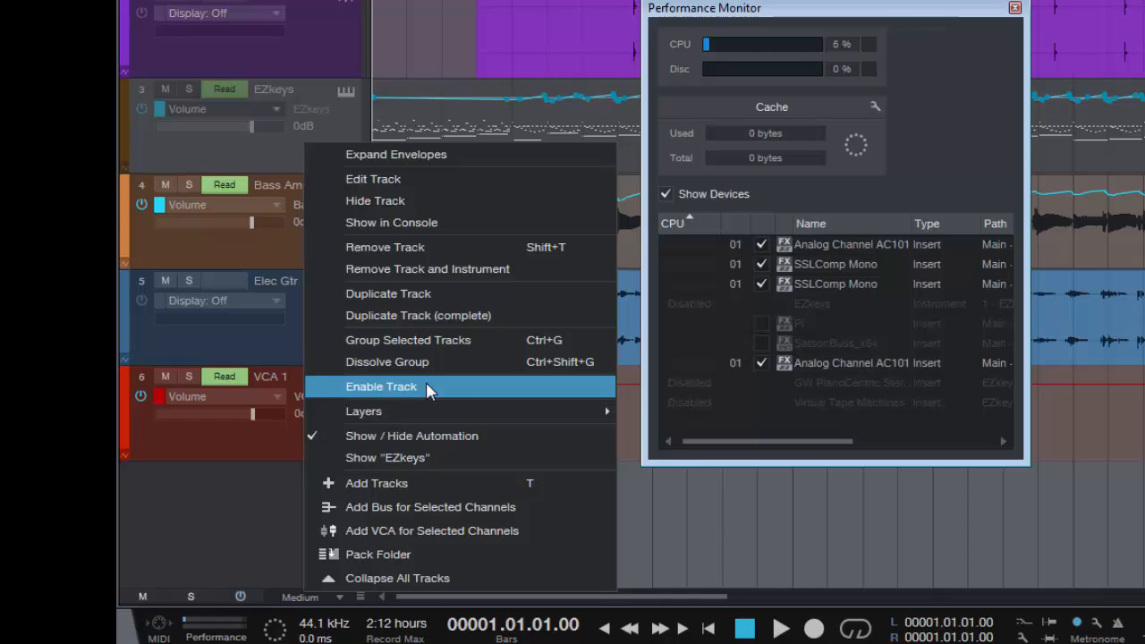
left_click(427, 386)
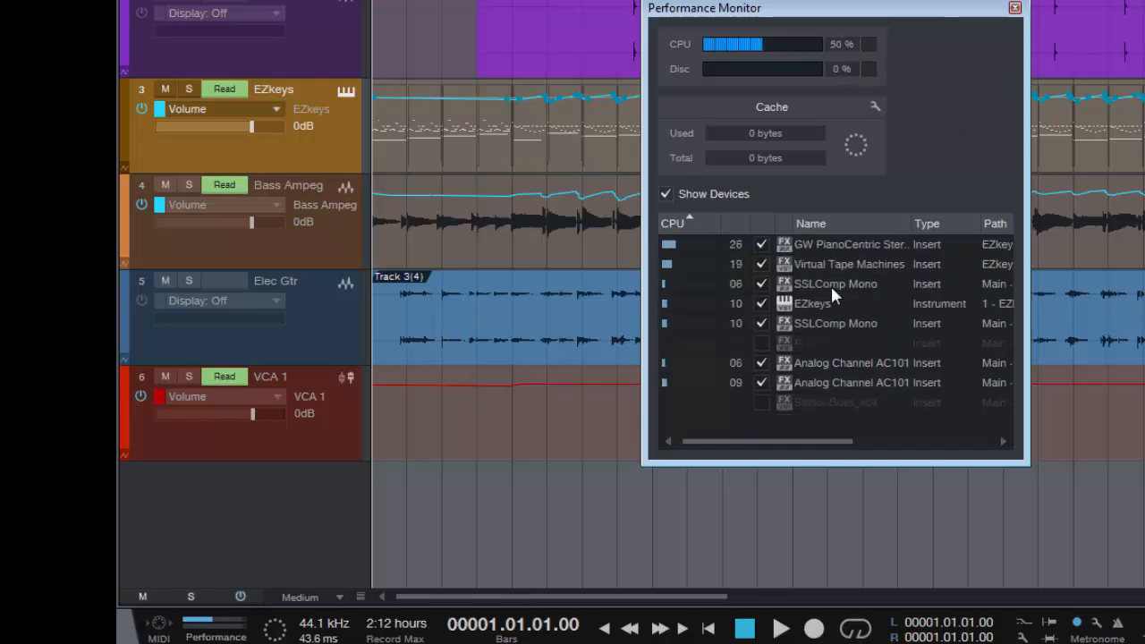
left_click(1014, 8)
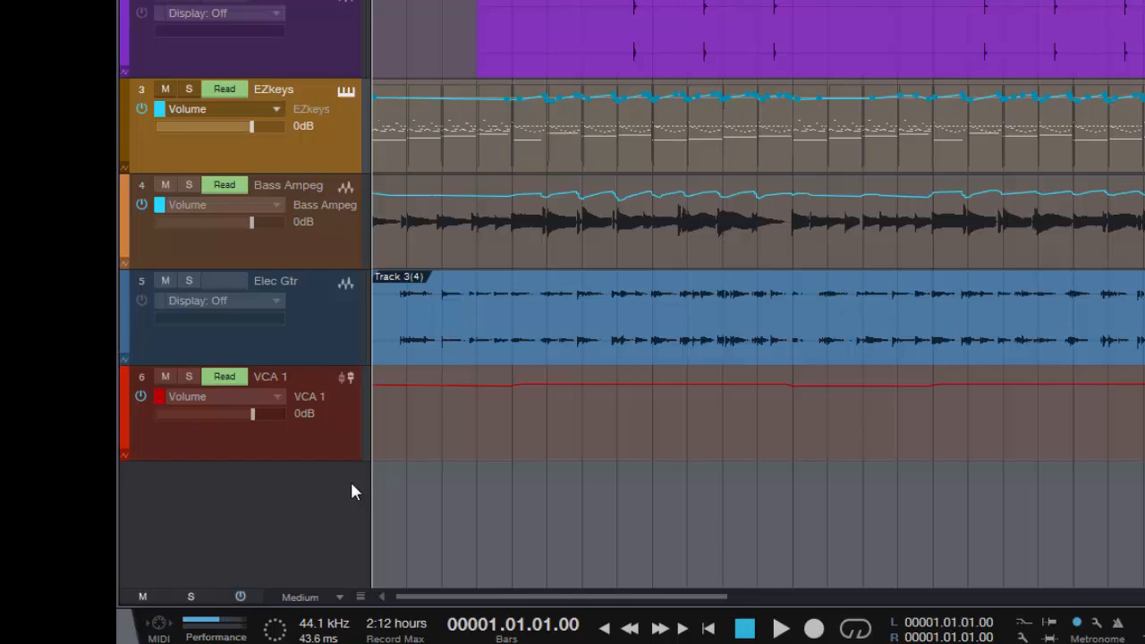
Show the mixer console again and open the Performance Monitor, placing its window clear of the Main channel's Mix FX slot
key("F3")
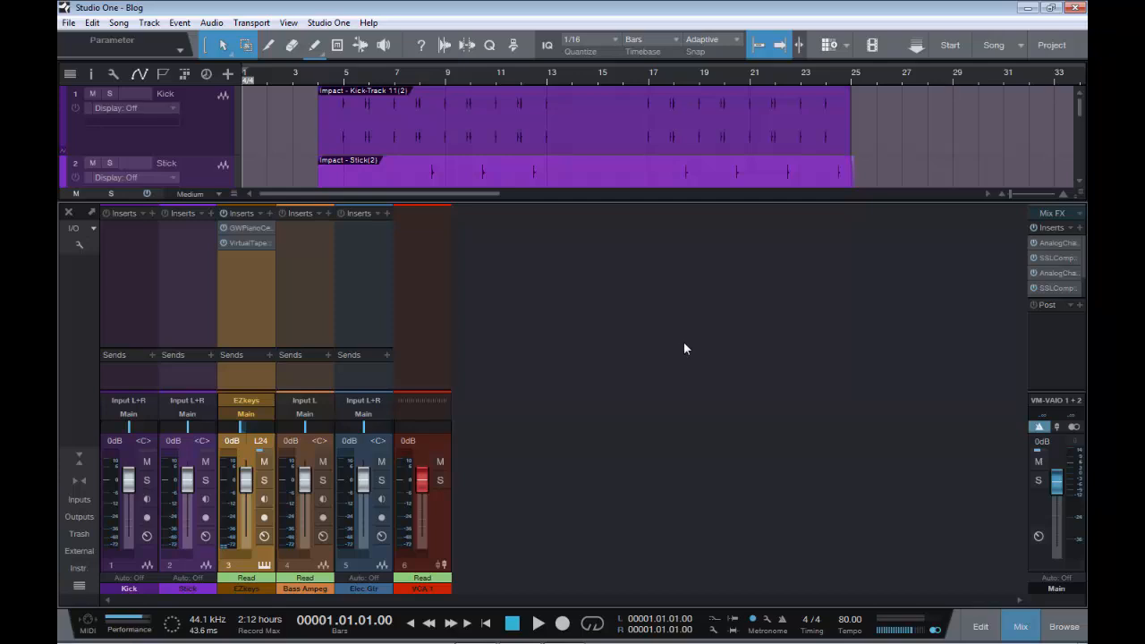
left_click(1080, 215)
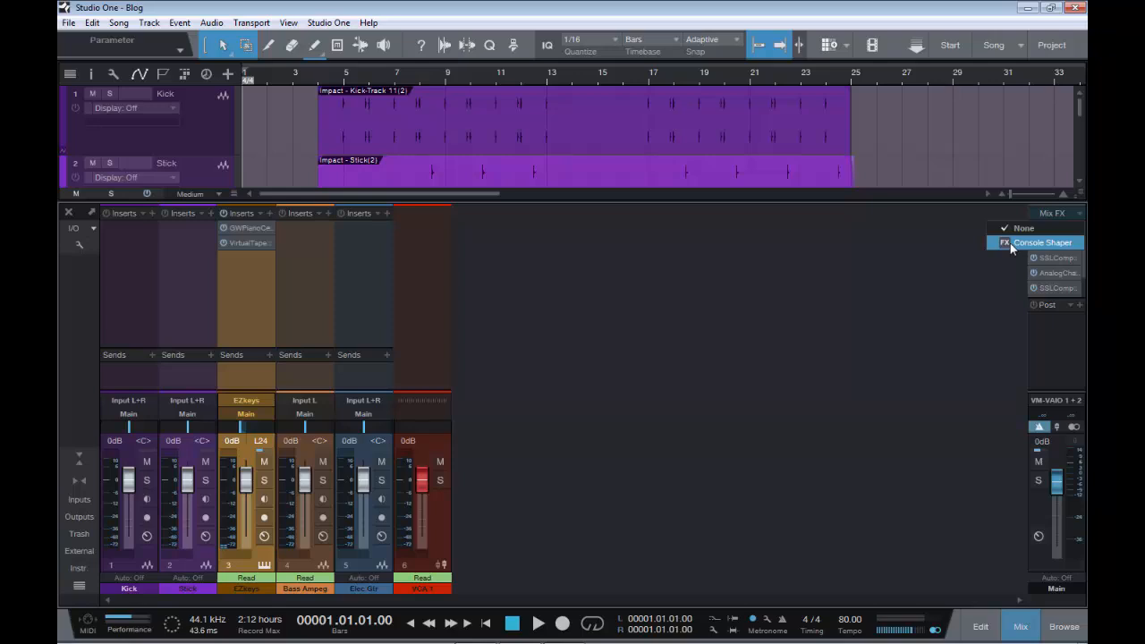
left_click(744, 351)
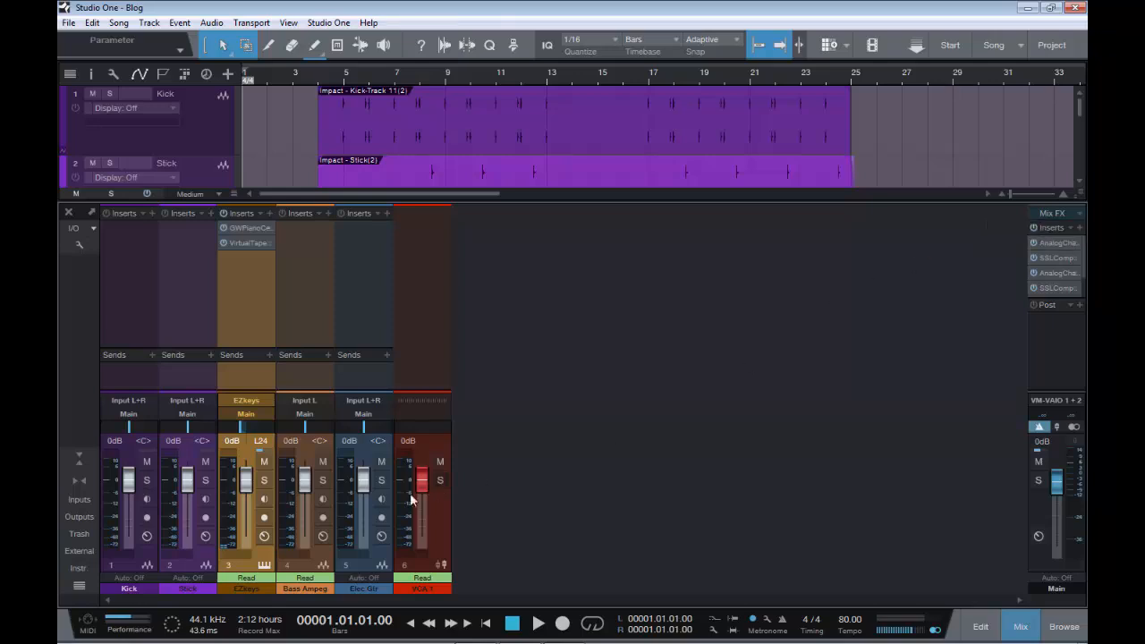
left_click(124, 621)
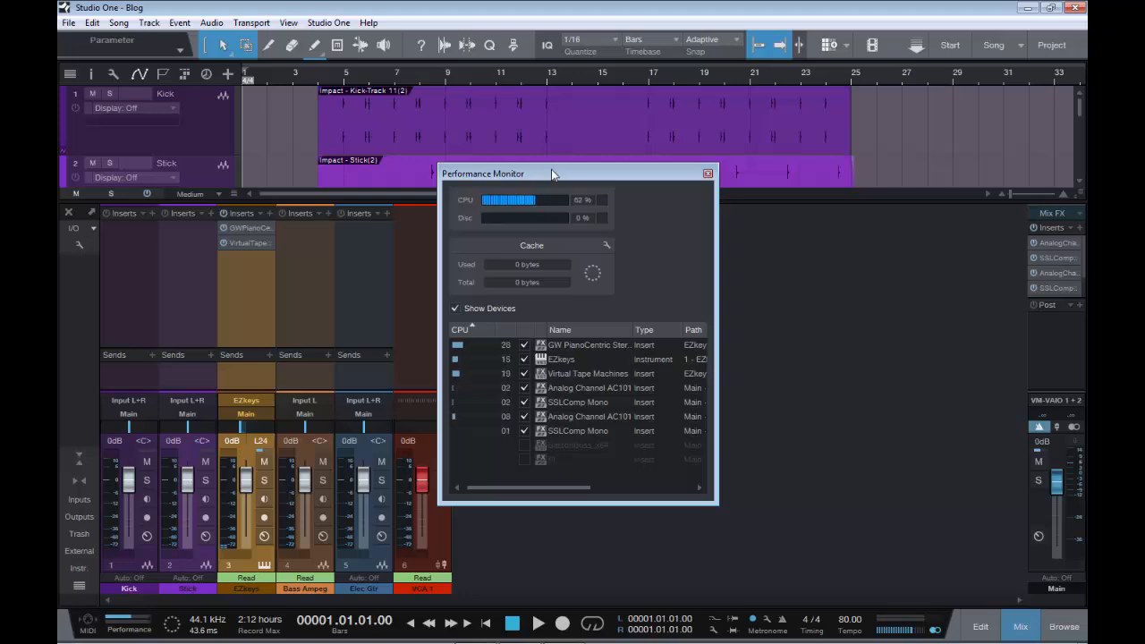
left_click_drag(551, 170, 315, 160)
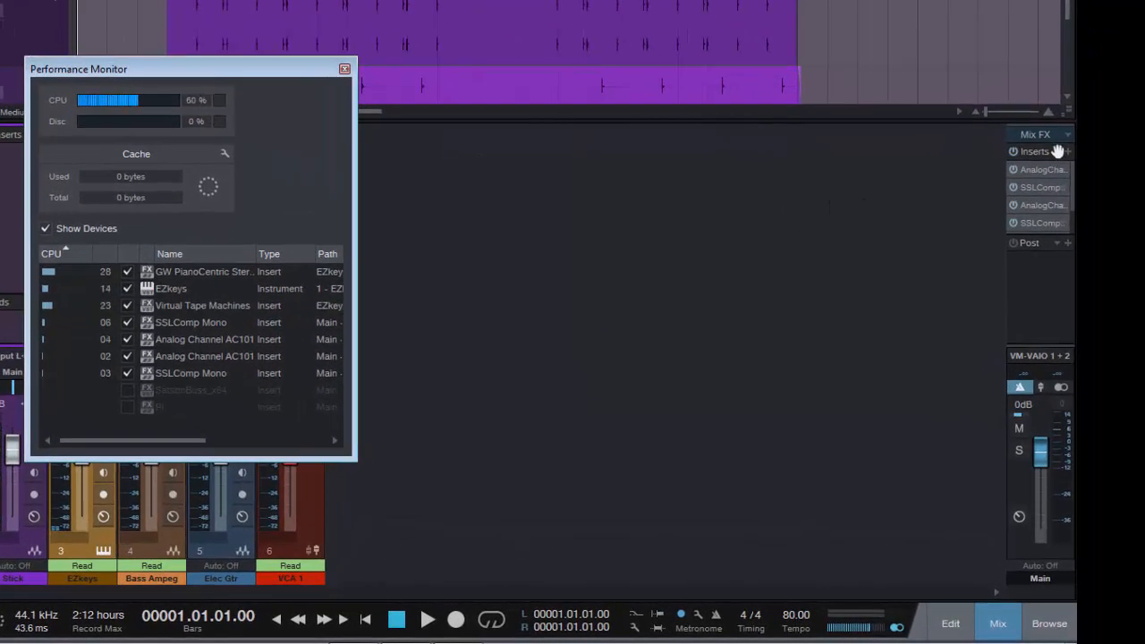
Add Console Shaper as the Mix FX on the Main channel and close its plug-in window
left_click(1067, 134)
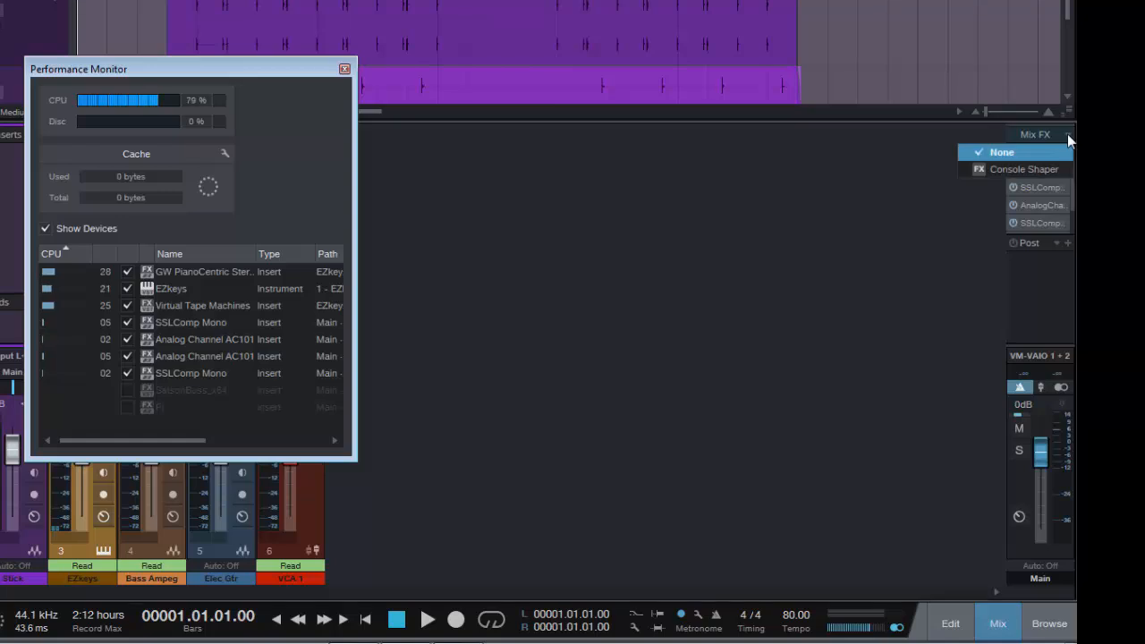
left_click(985, 170)
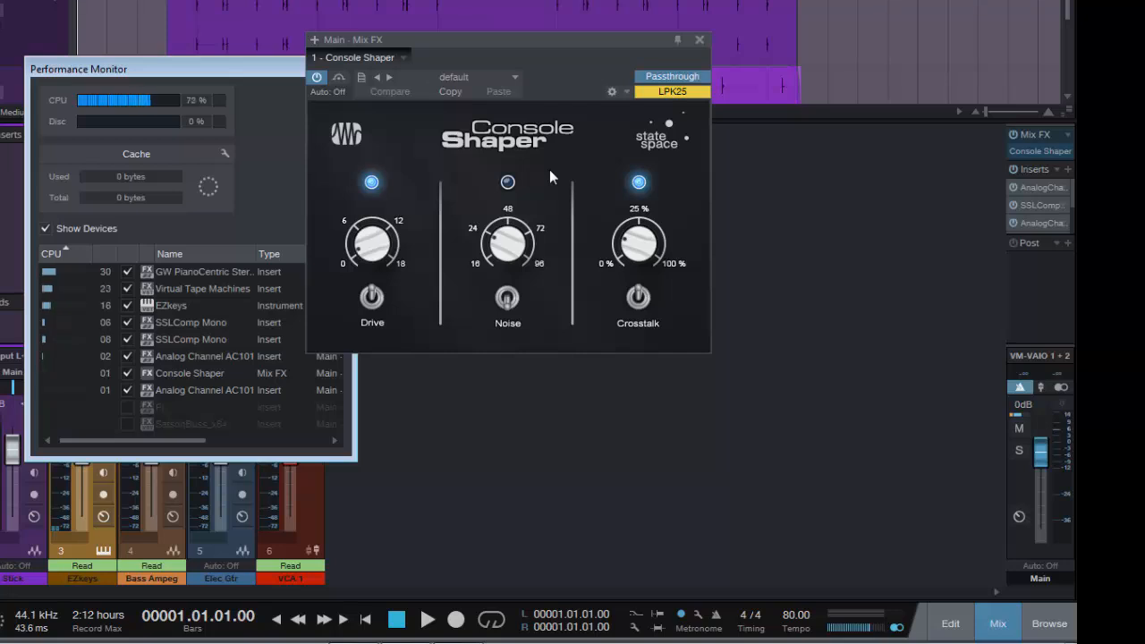
left_click(700, 42)
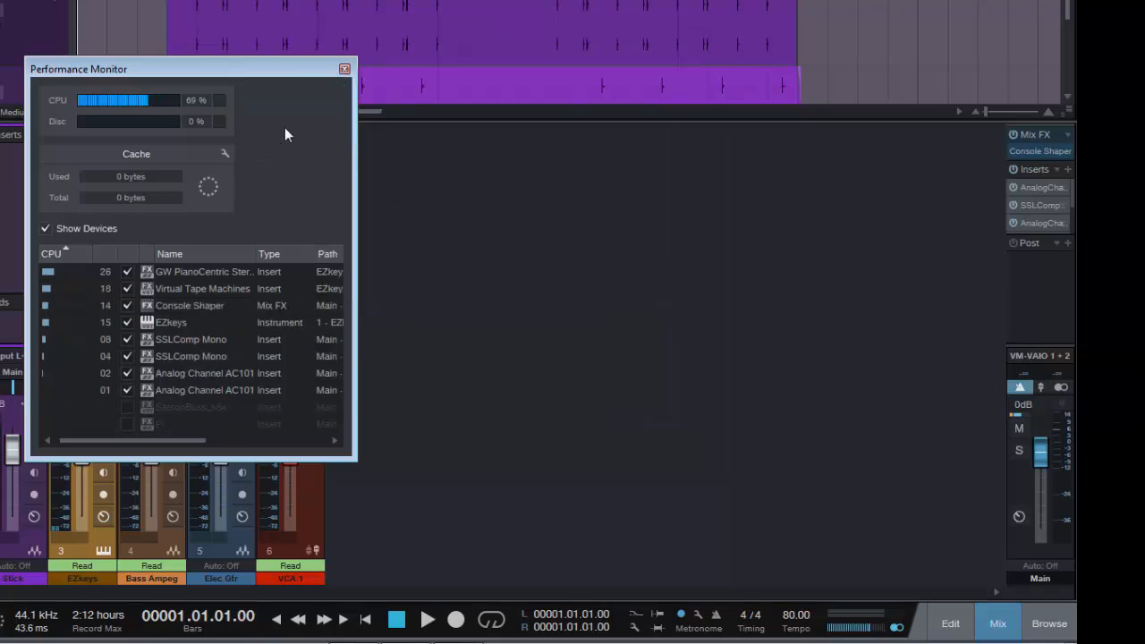
Close the Performance Monitor and look through the tracks in the arrangement, selecting the Elec Gtr track
left_click(345, 69)
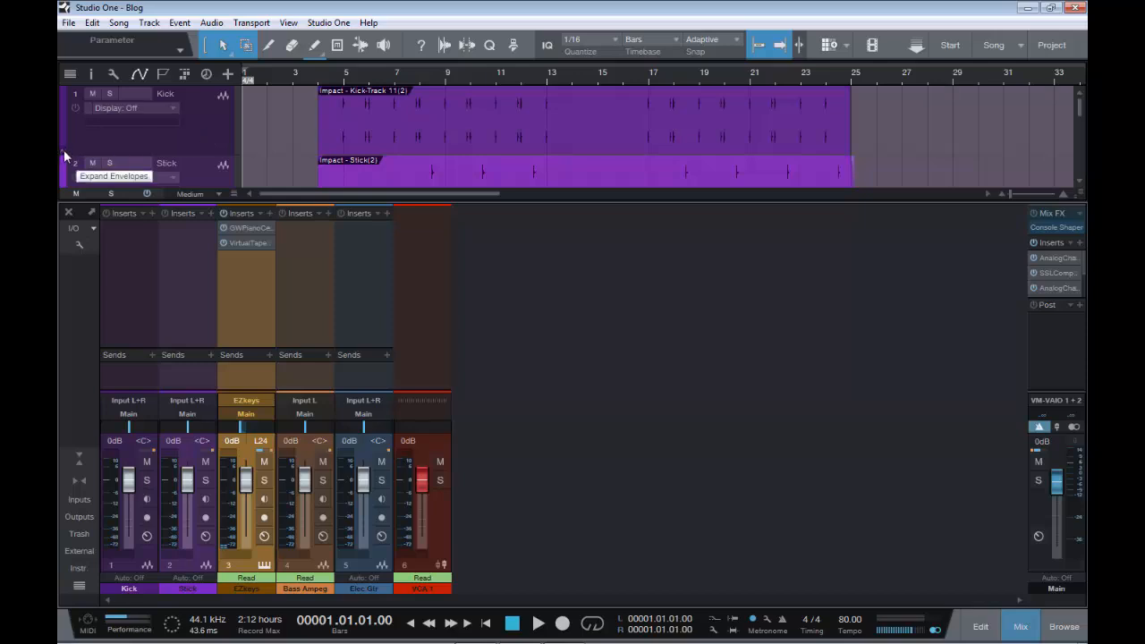
scroll(219, 176, "down", 4)
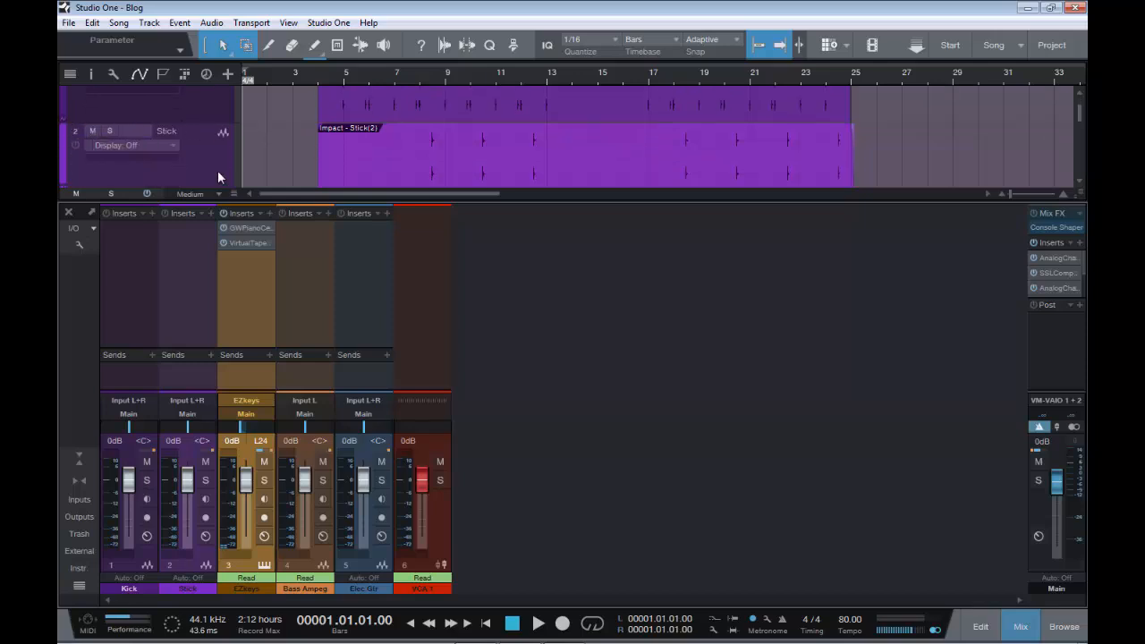
scroll(219, 176, "down", 2)
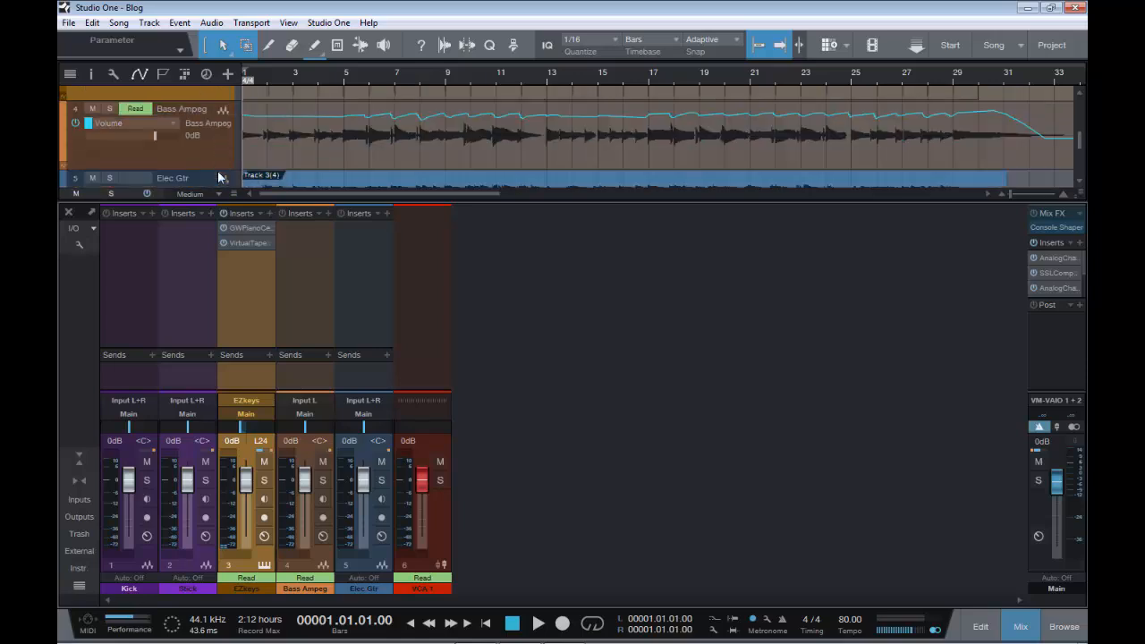
scroll(218, 174, "down", 2)
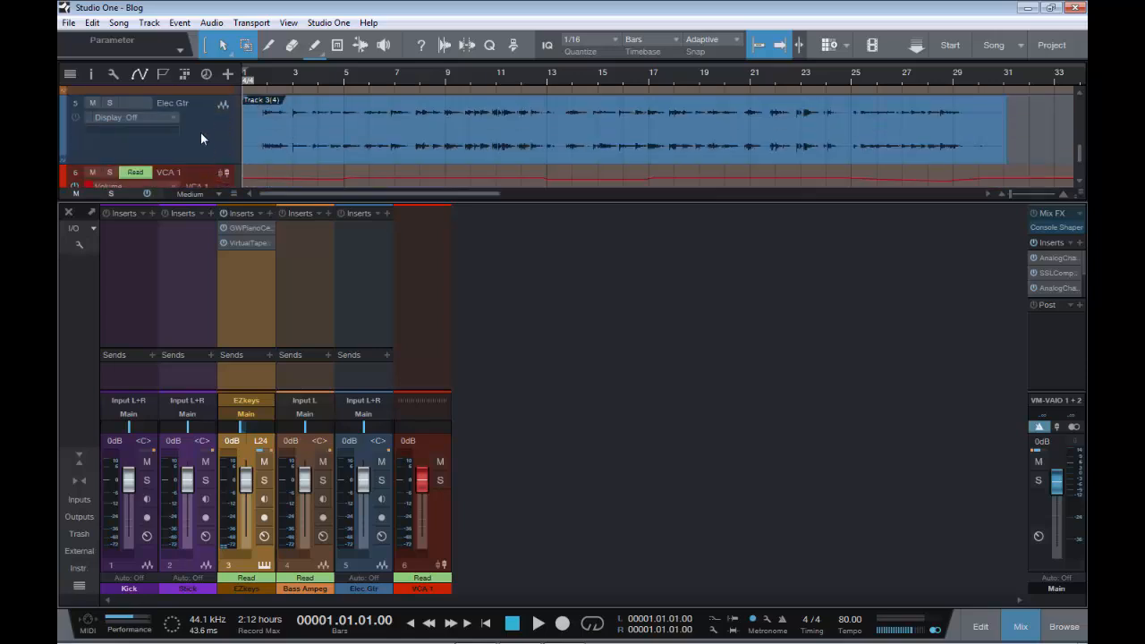
left_click(200, 132)
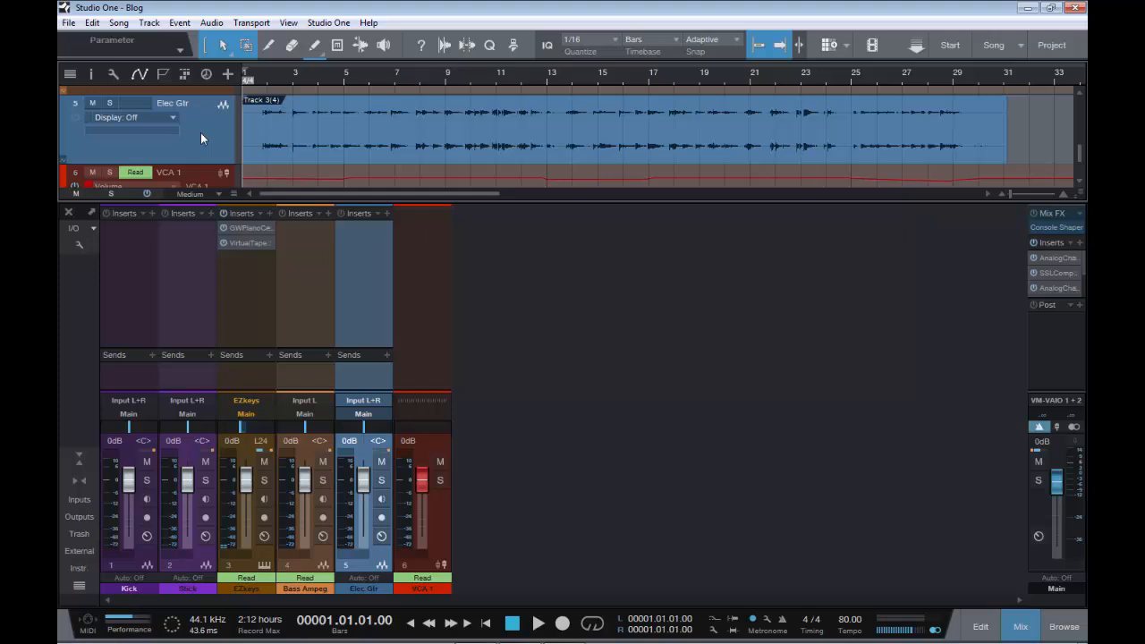
scroll(200, 132, "up", 4)
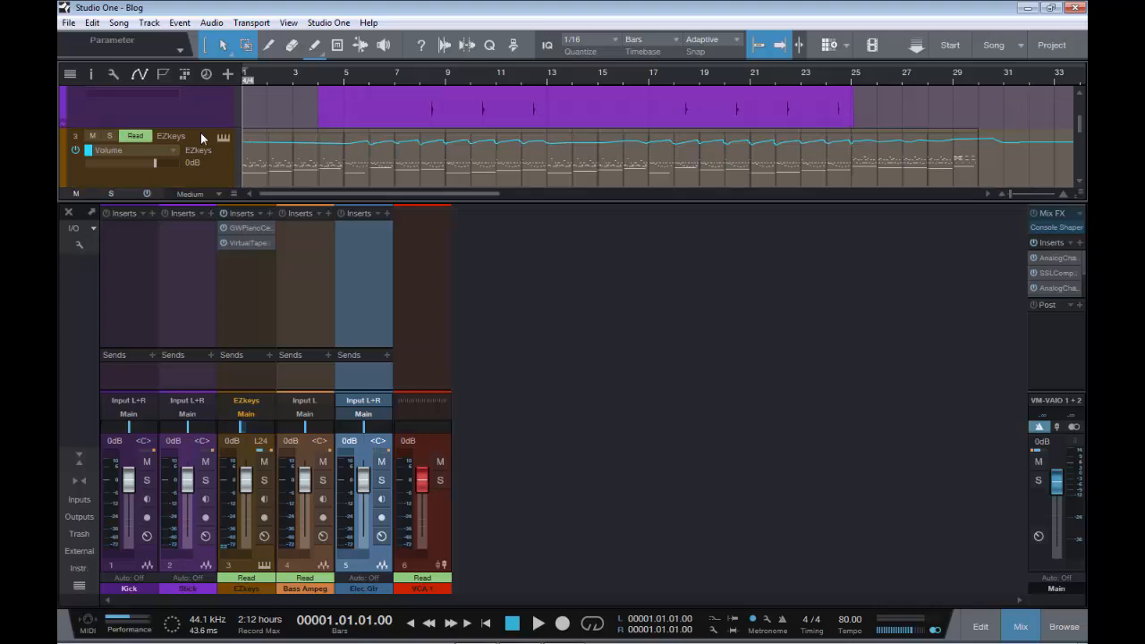
scroll(202, 138, "up", 3)
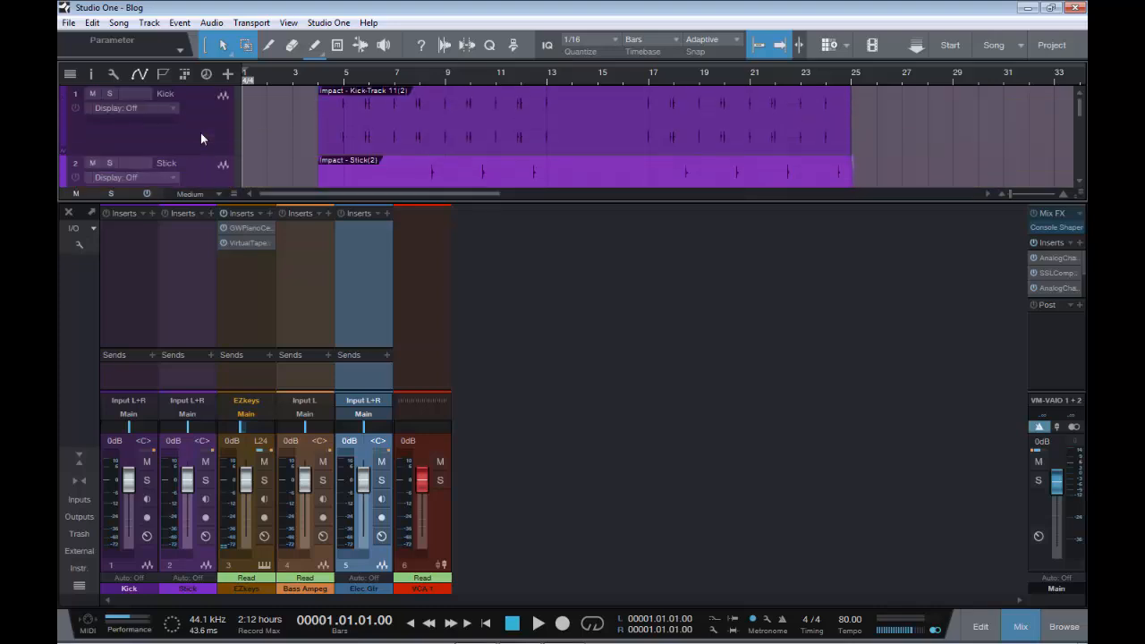
Select the Kick track and add a new bus channel to the console
left_click(210, 127)
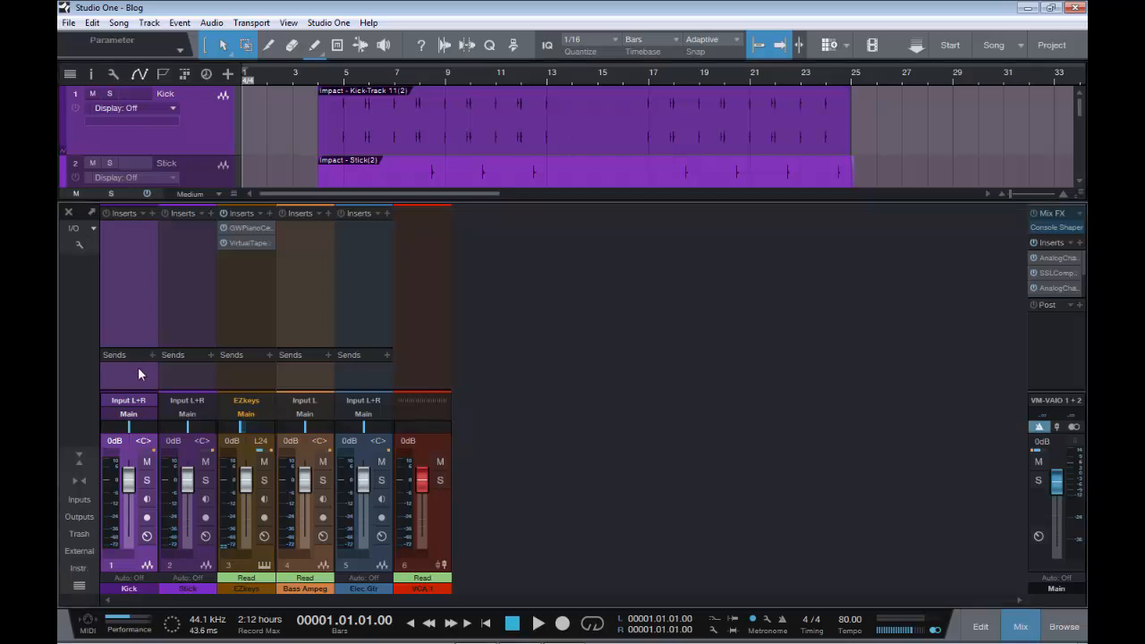
right_click(494, 377)
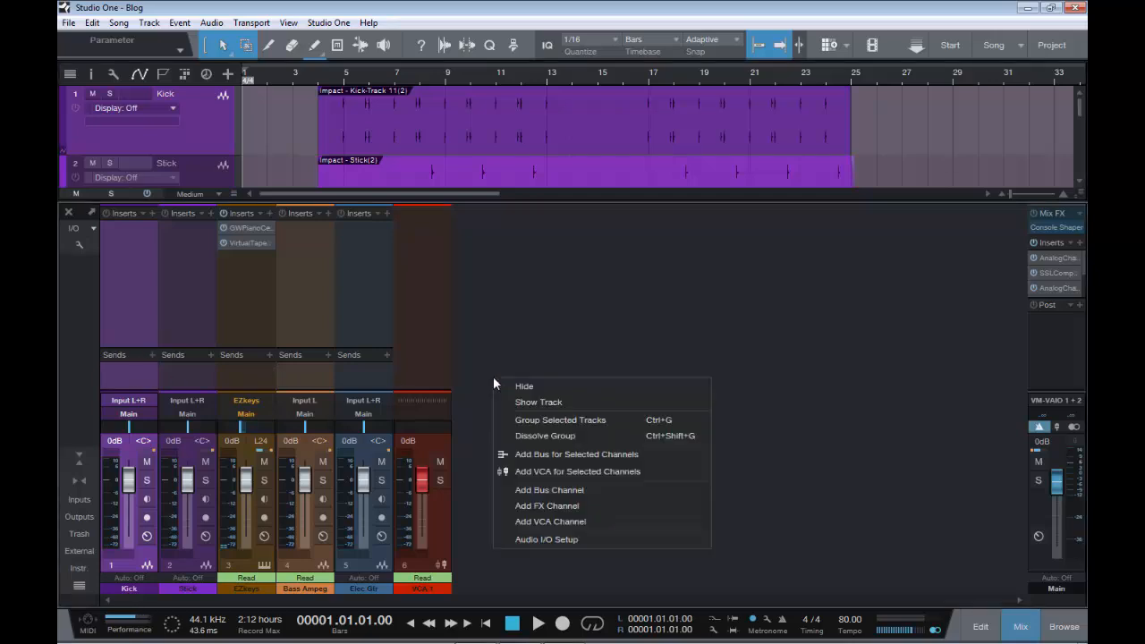
left_click(578, 490)
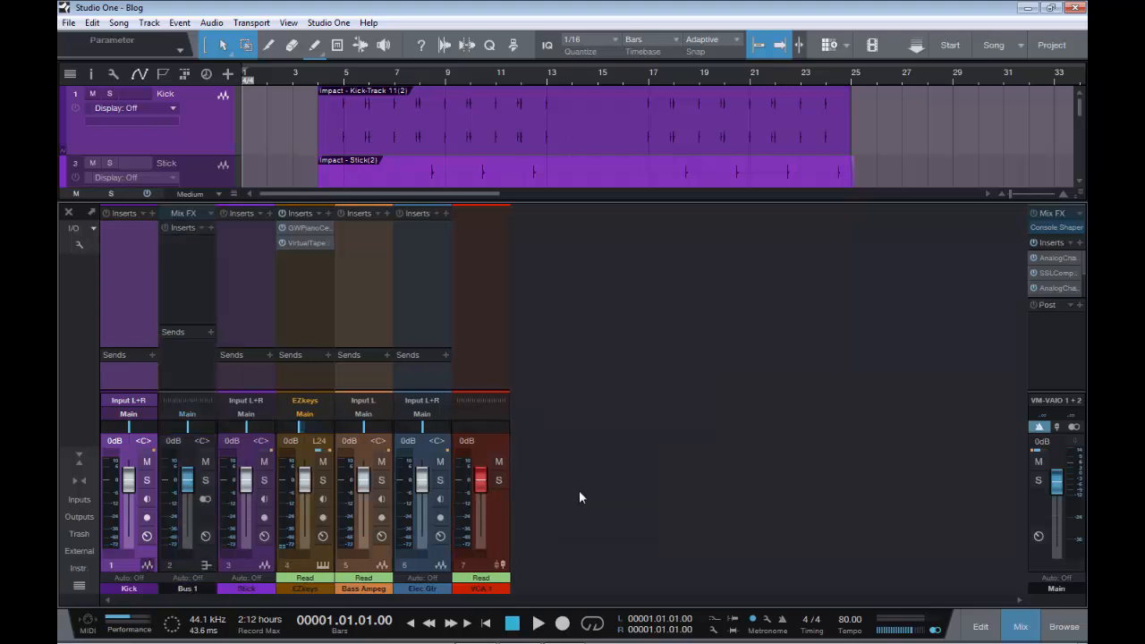
Select the Kick, EZkeys and Elec Gtr channels together and add a send to Bus 1 on all of them
left_click(134, 377)
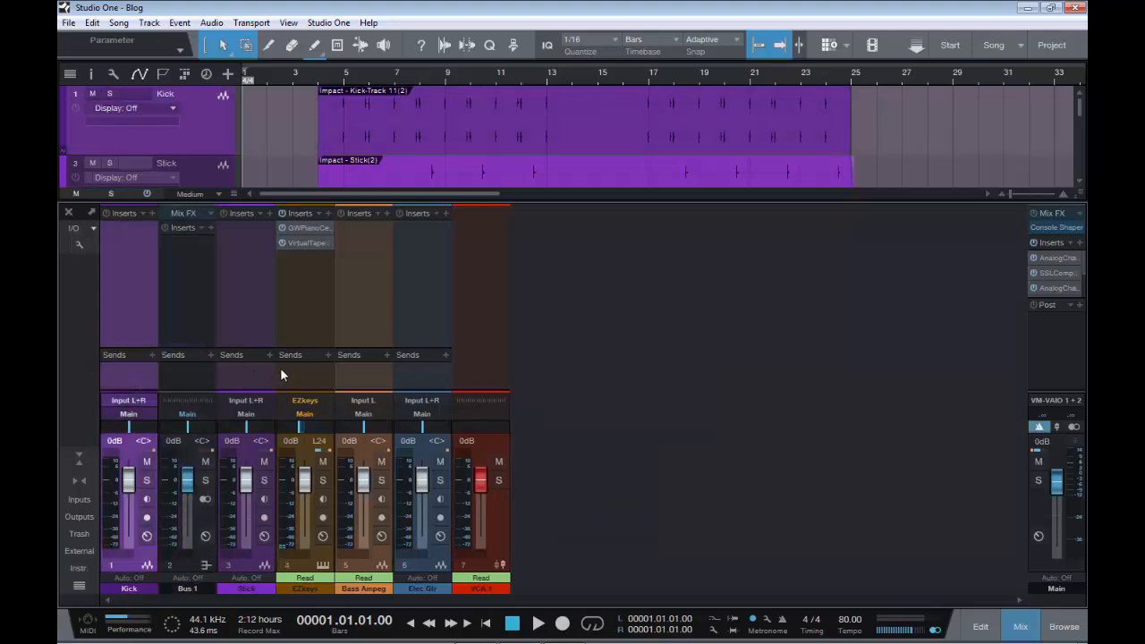
left_click(307, 377)
left_click(414, 381)
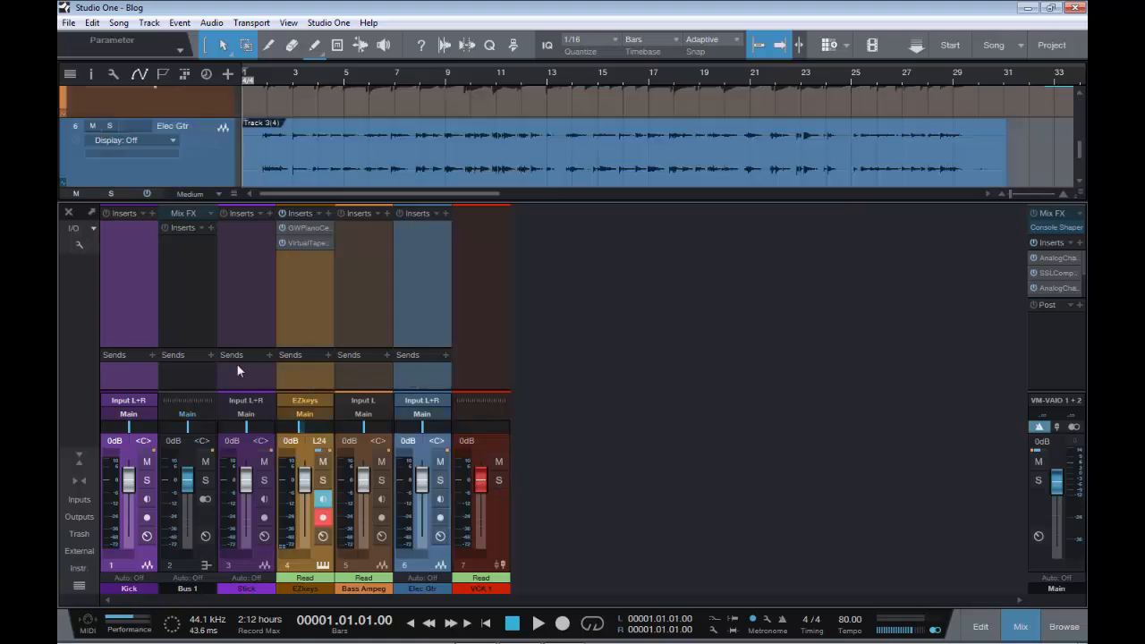
left_click(152, 354)
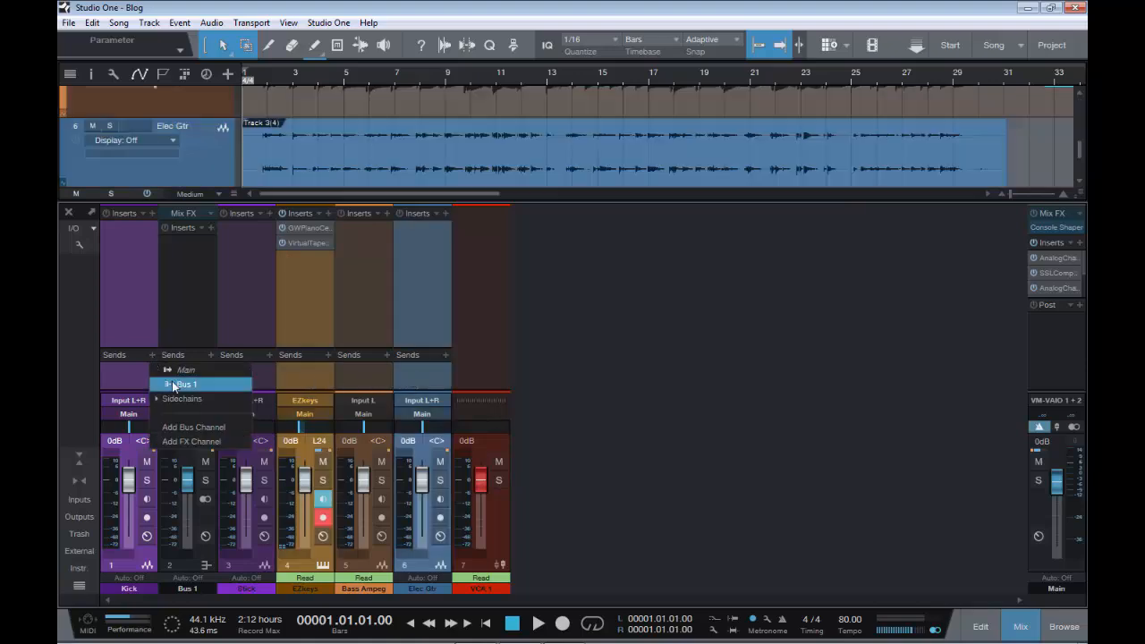
left_click(172, 379)
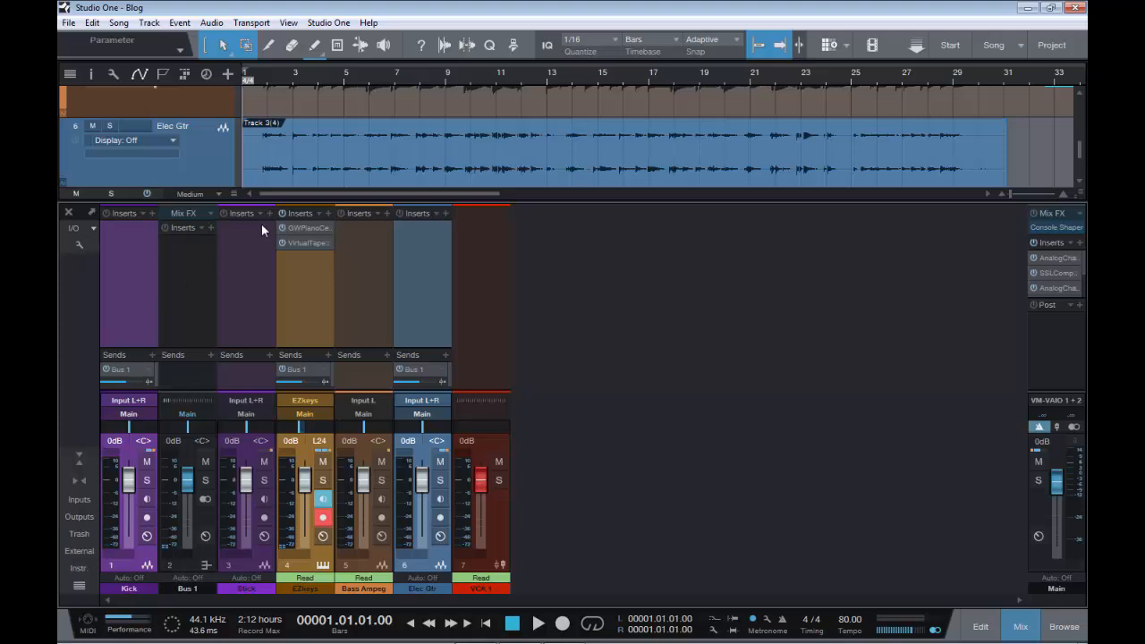
Select all channels from Kick to Elec Gtr, insert SatsonChannel_x64 on them at once, and close the plug-in window
left_click(133, 285)
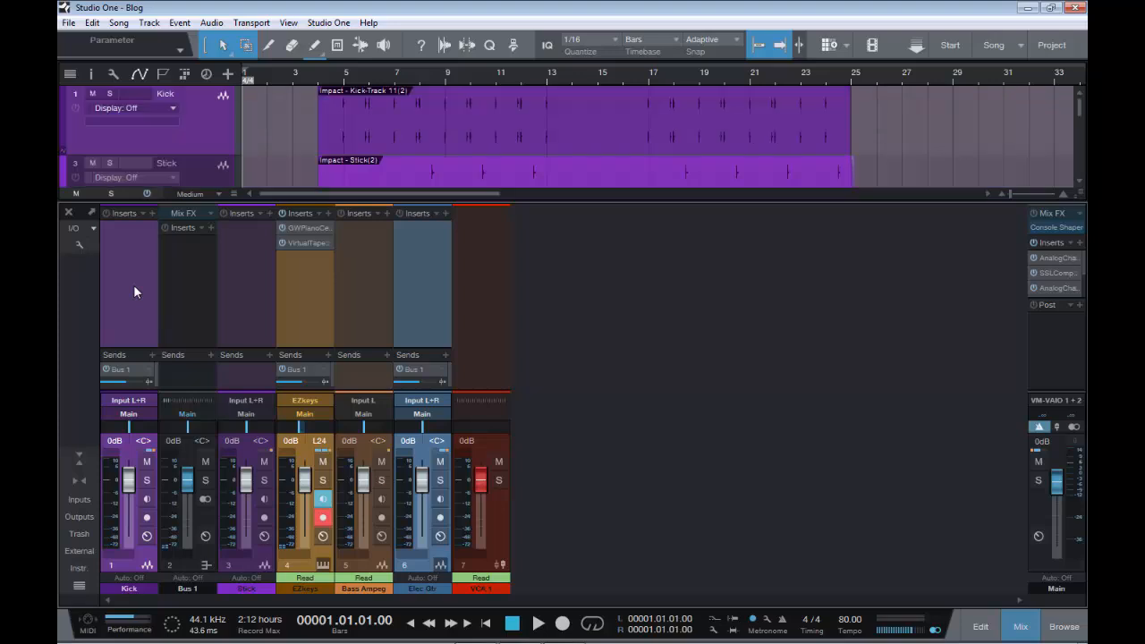
left_click(414, 298, "shift")
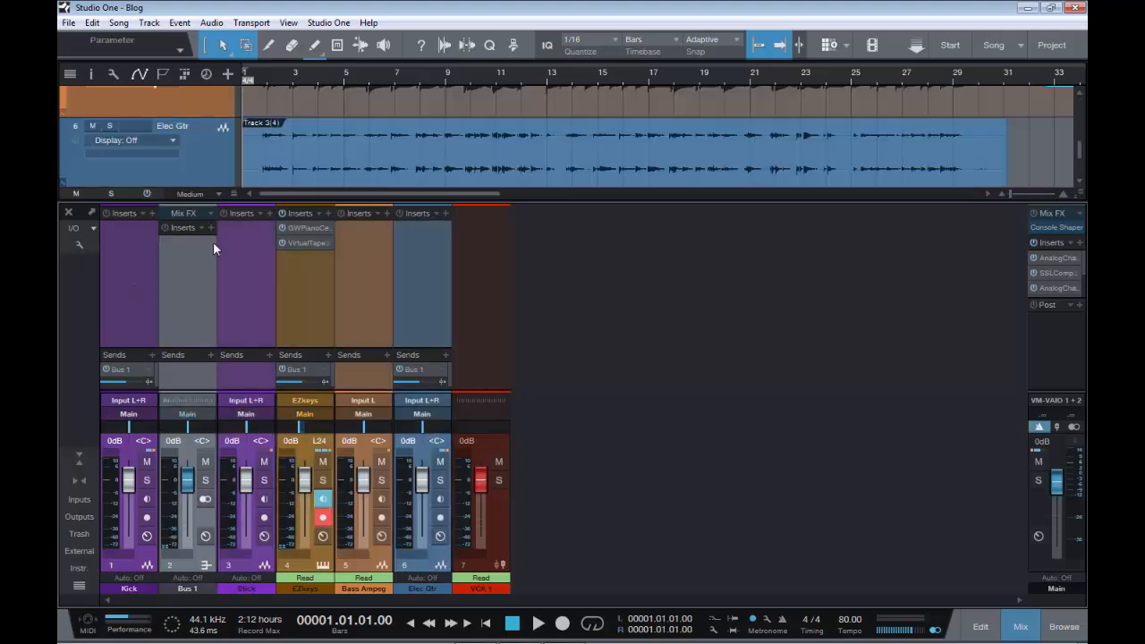
left_click(270, 213)
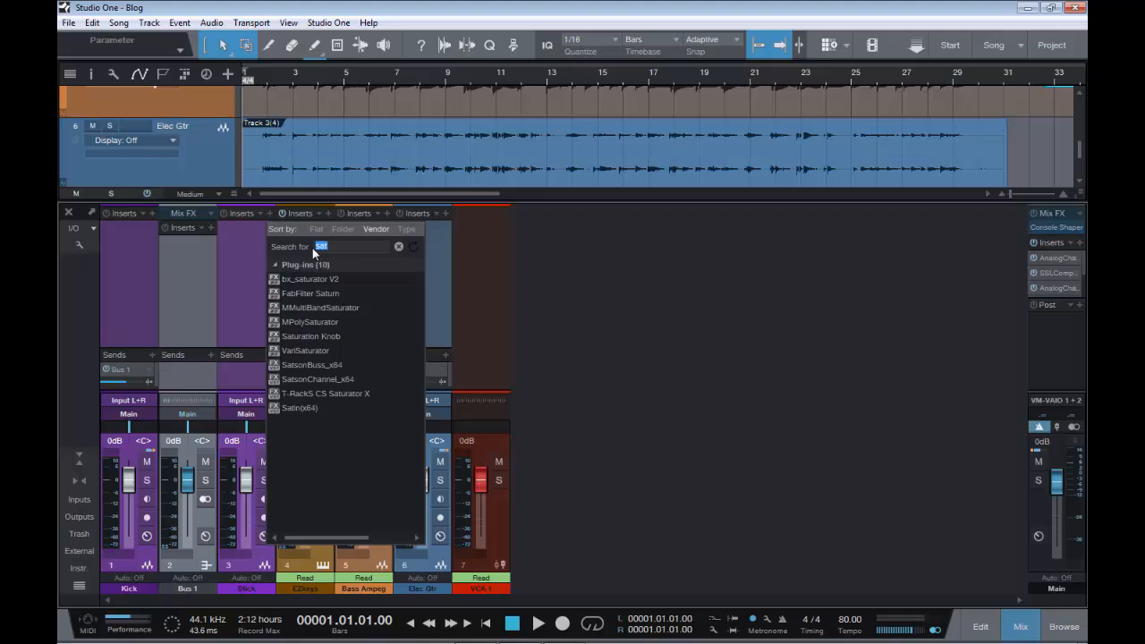
left_click(358, 379)
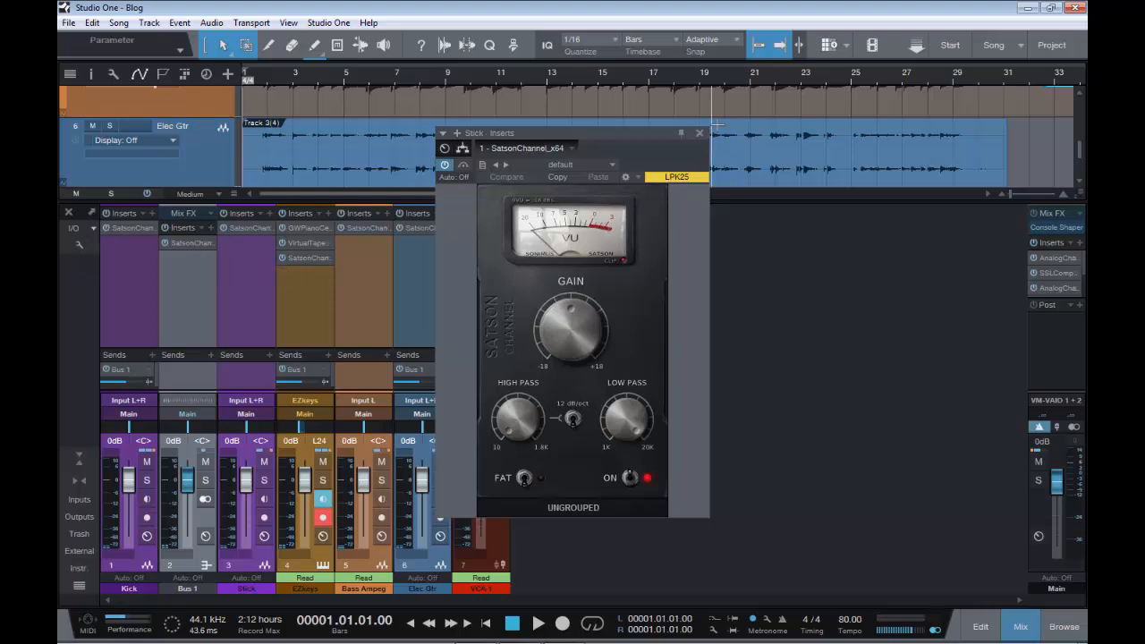
left_click(699, 132)
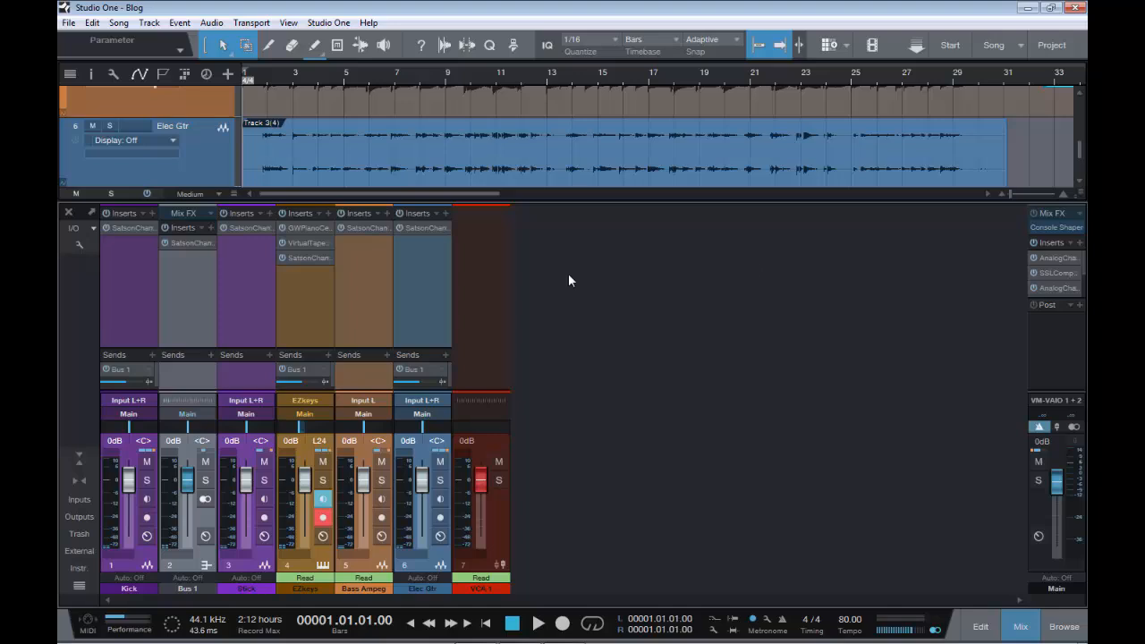
Unmute the Bus 1 sends on the selected channels and remove the first insert from all of them together
left_click(401, 370)
left_click(439, 382)
left_click(324, 381)
left_click(446, 227)
left_click(503, 399)
Remove the Bus 1 sends from all selected channels and remove the Bus 1 channel from the console
left_click(441, 375)
left_click(483, 472)
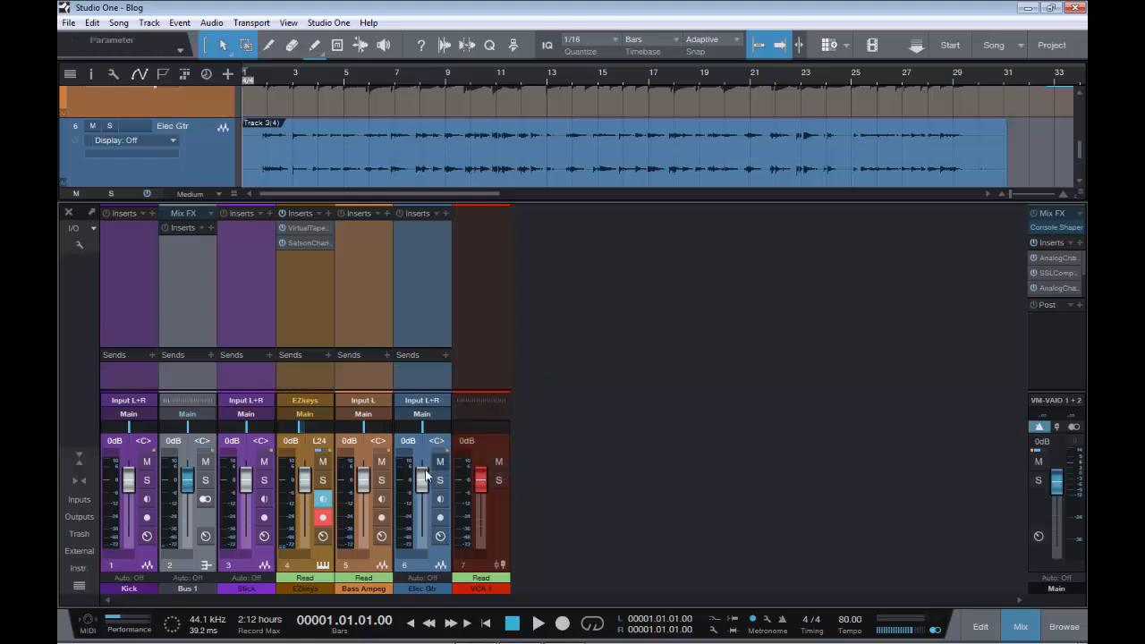
left_click(202, 566)
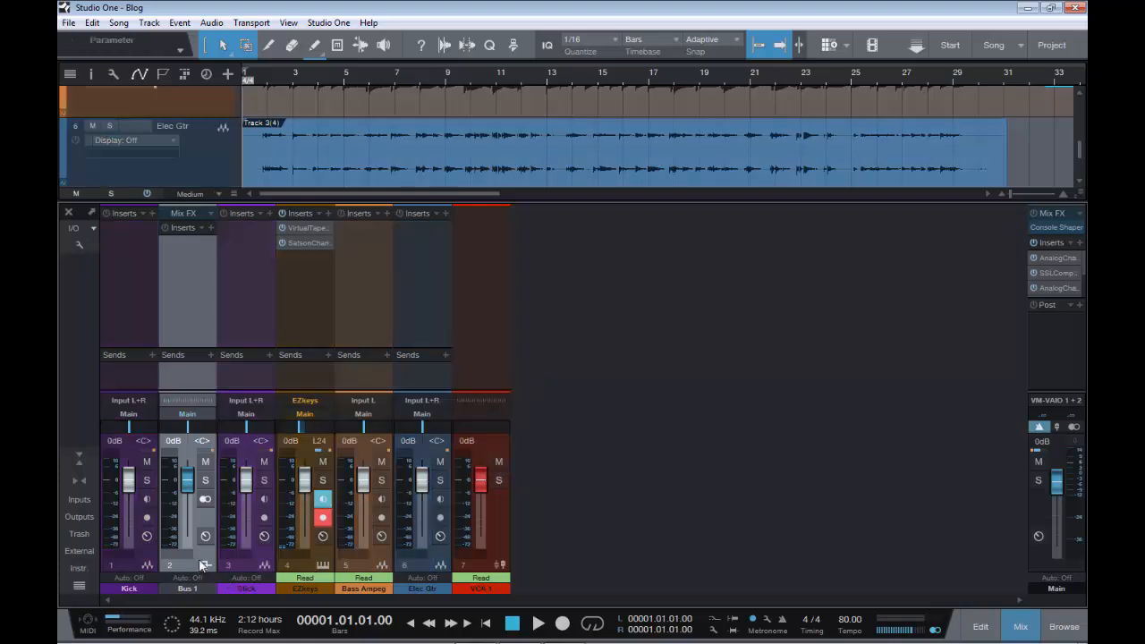
right_click(202, 565)
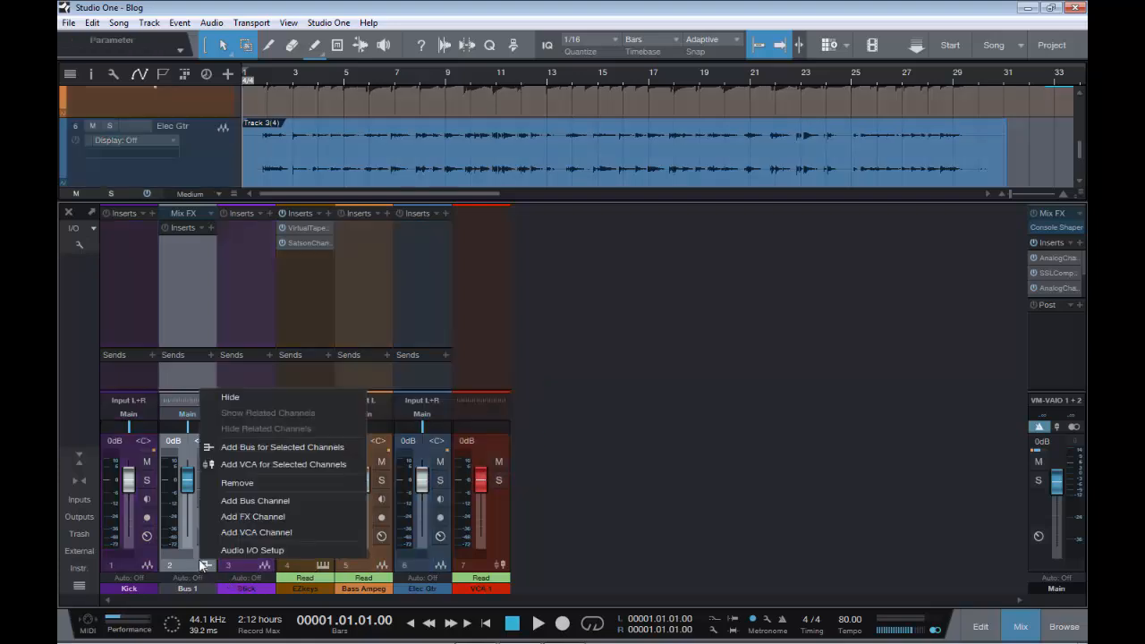
left_click(237, 483)
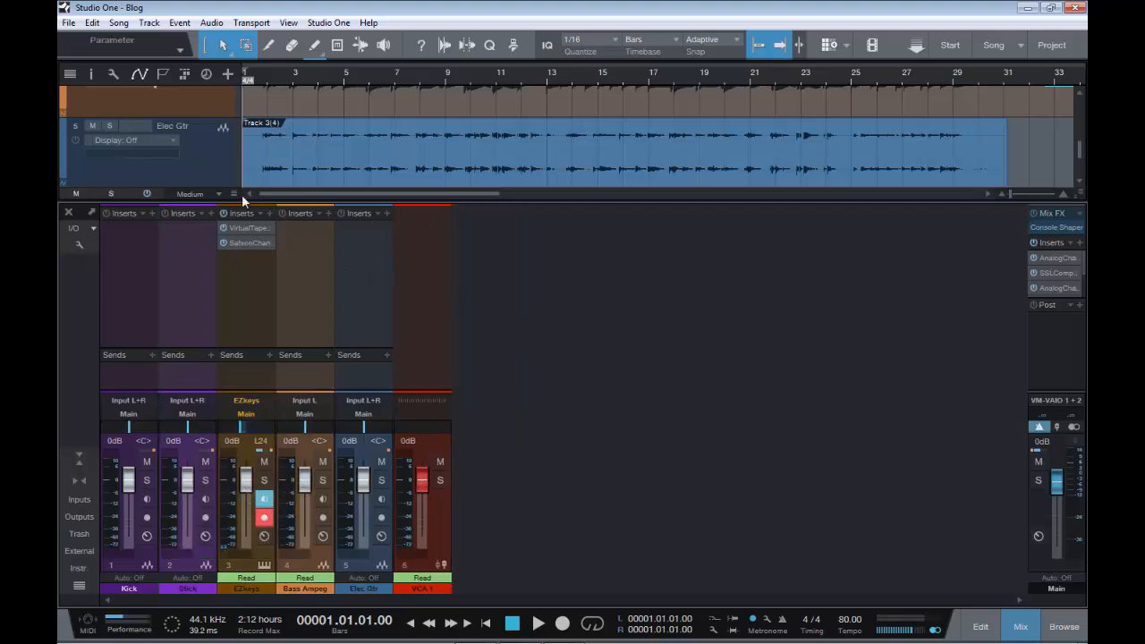
Show the track list and review the available options for the Kick track
left_click(70, 75)
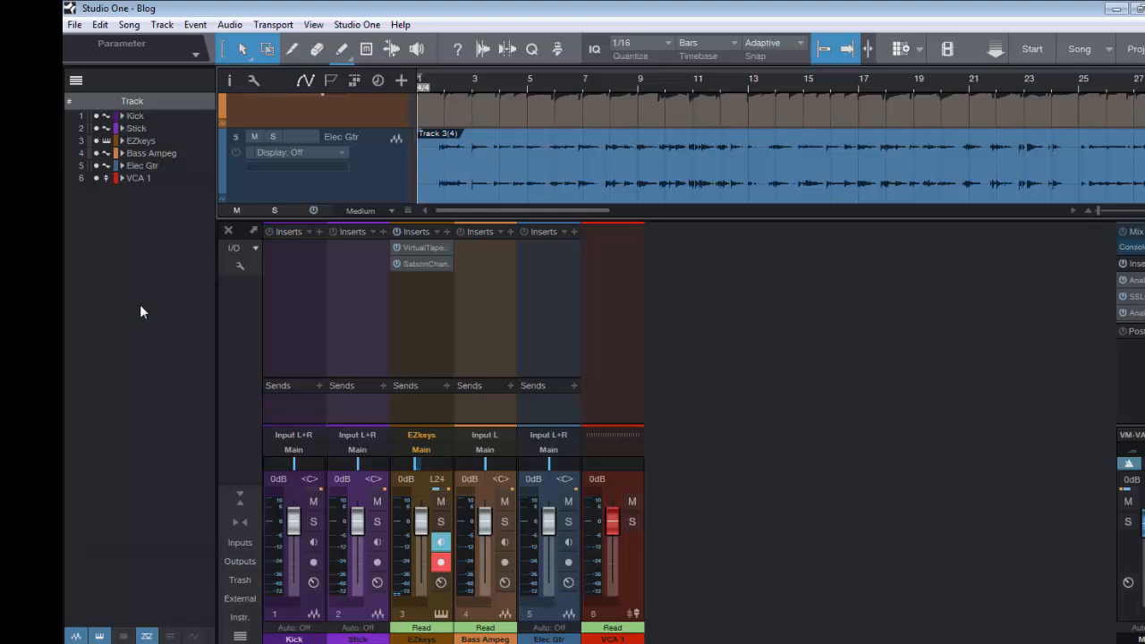
right_click(131, 117)
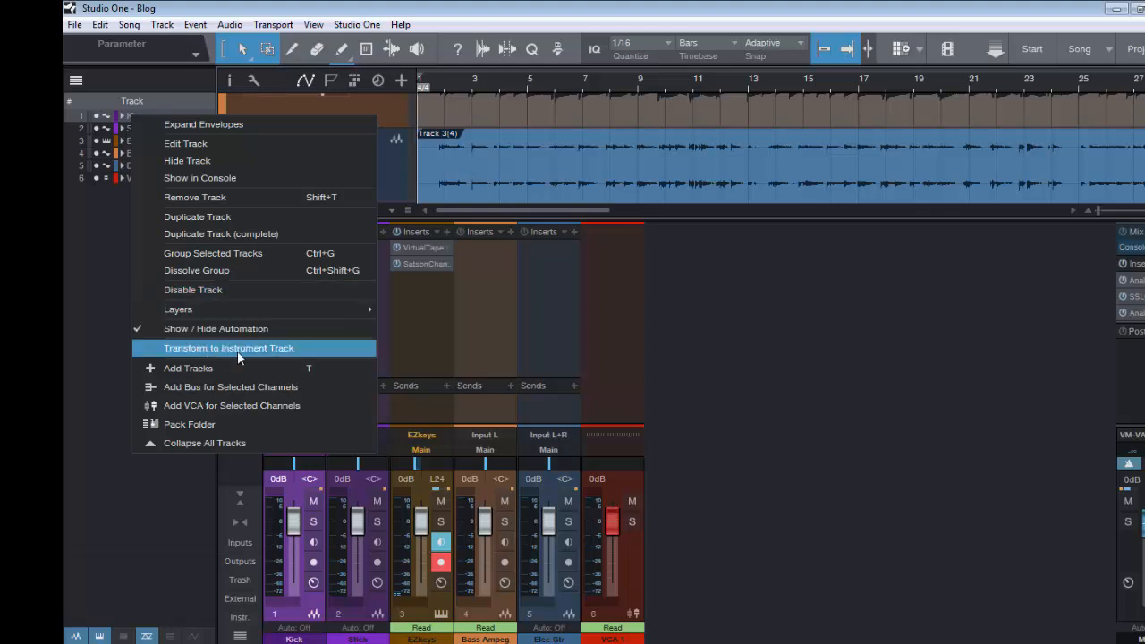
left_click(81, 241)
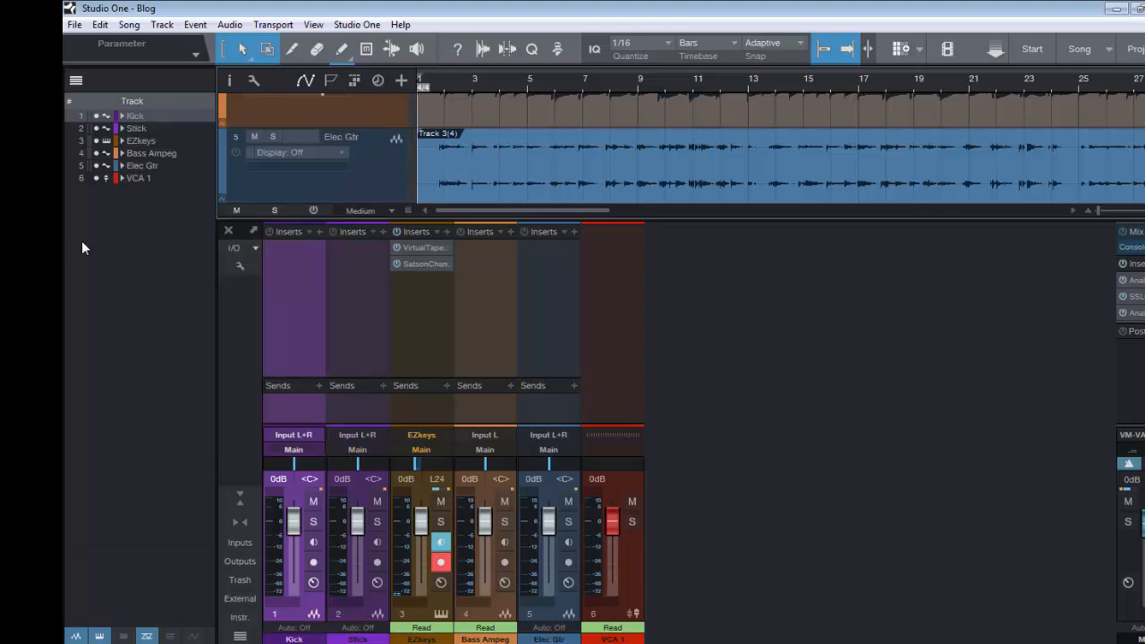
Select the Stick and Kick tracks alternately in the track list to locate them in the arrangement
left_click(136, 130)
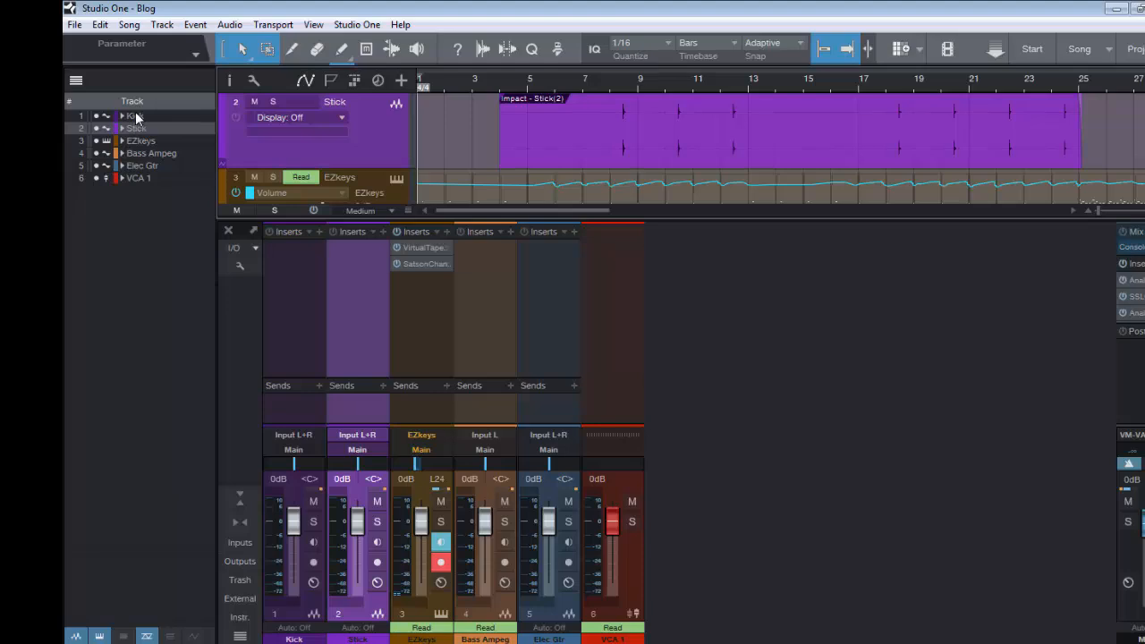
left_click(134, 127)
left_click(134, 116)
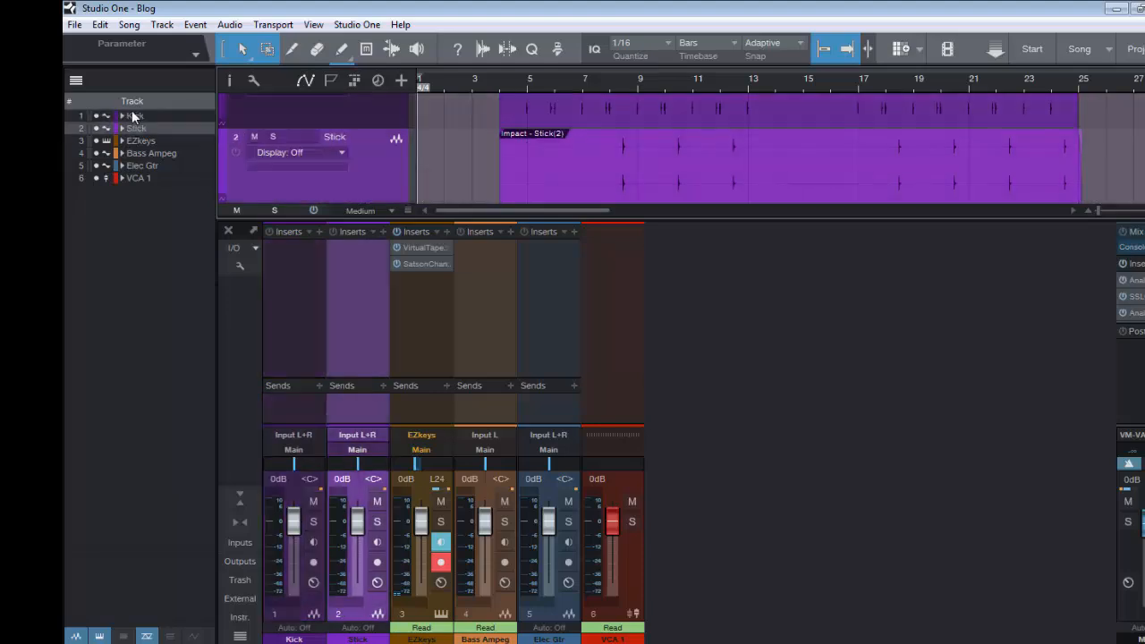
left_click(134, 128)
Move the Kick track below VCA 1 in the track list and return it to first place
left_click(105, 116)
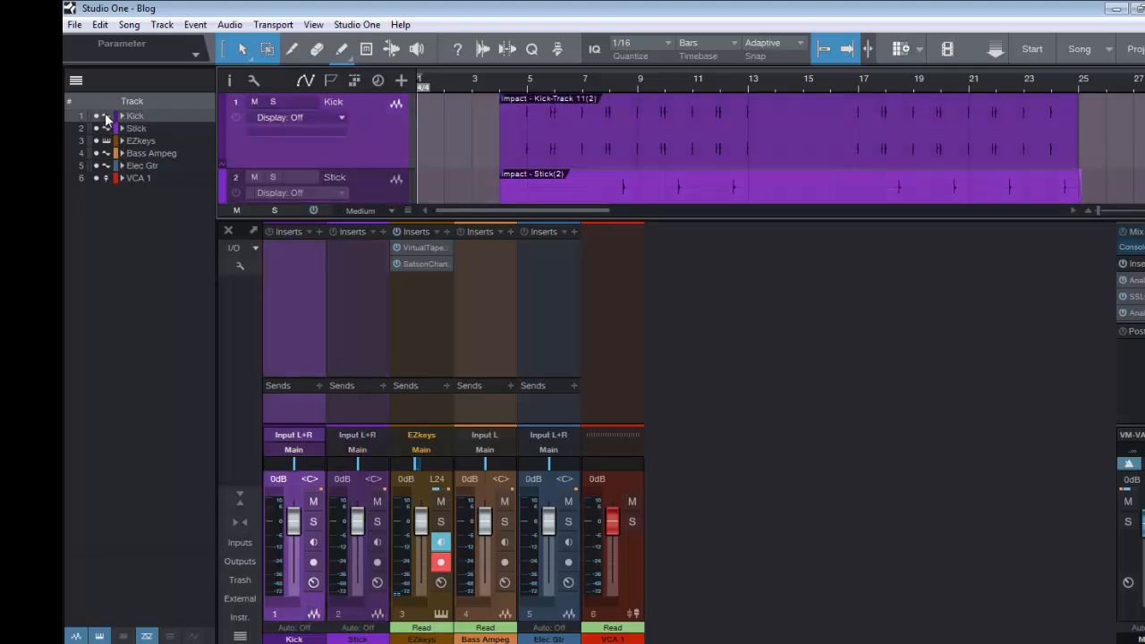
left_click_drag(105, 116, 105, 196)
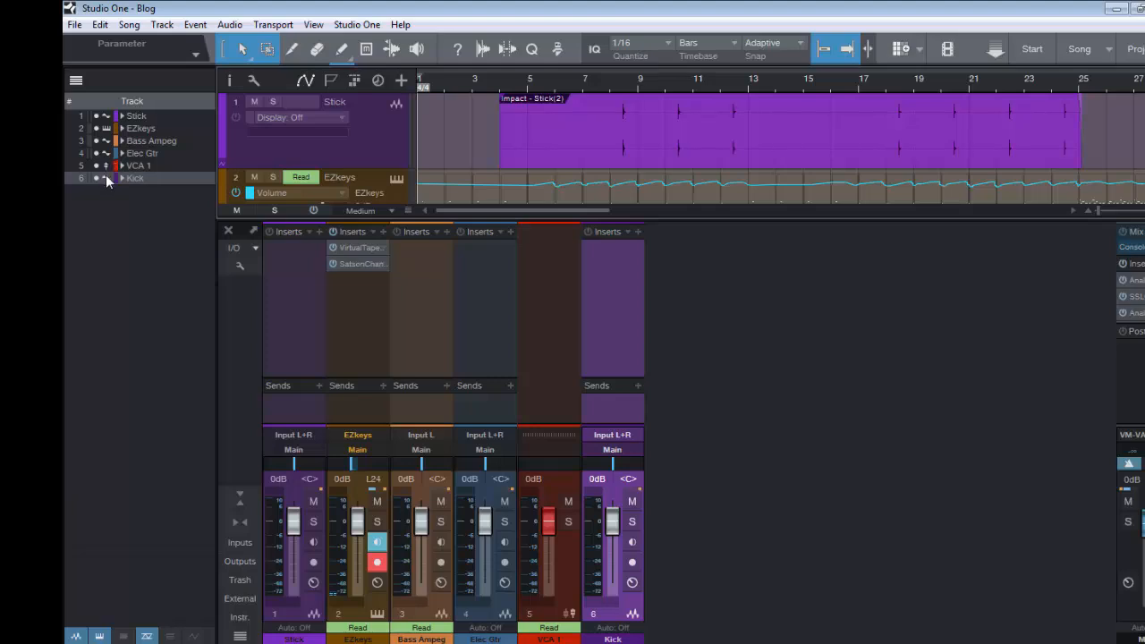
left_click_drag(105, 176, 110, 151)
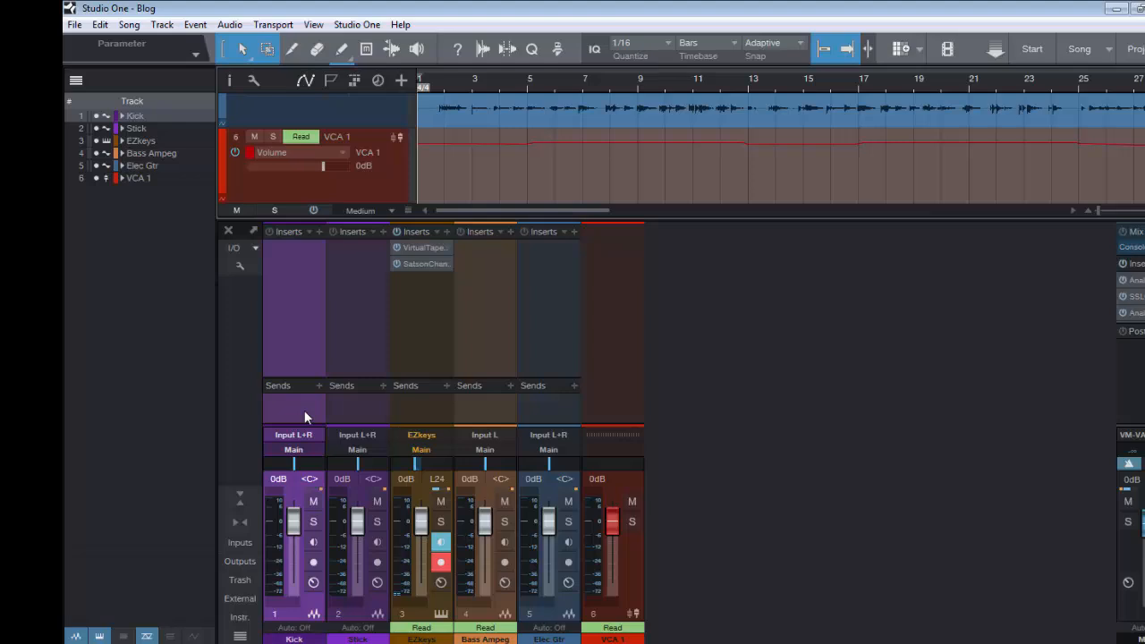
Select the Kick and Stick channels in the console, move them after VCA 1, and return them to the front
left_click(353, 411)
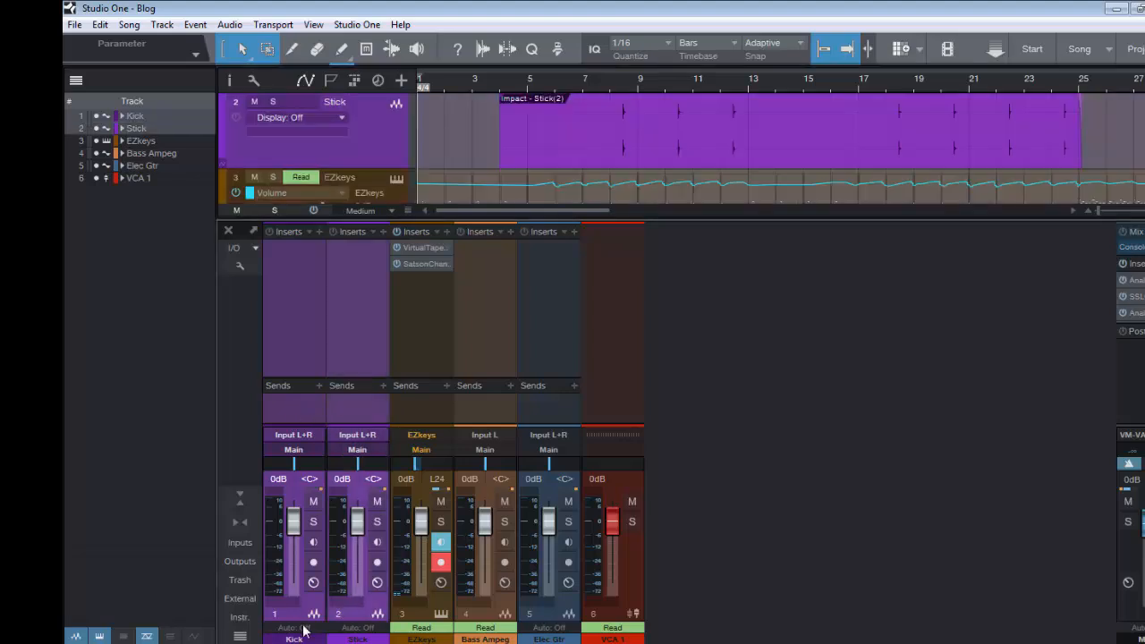
left_click_drag(312, 607, 723, 612)
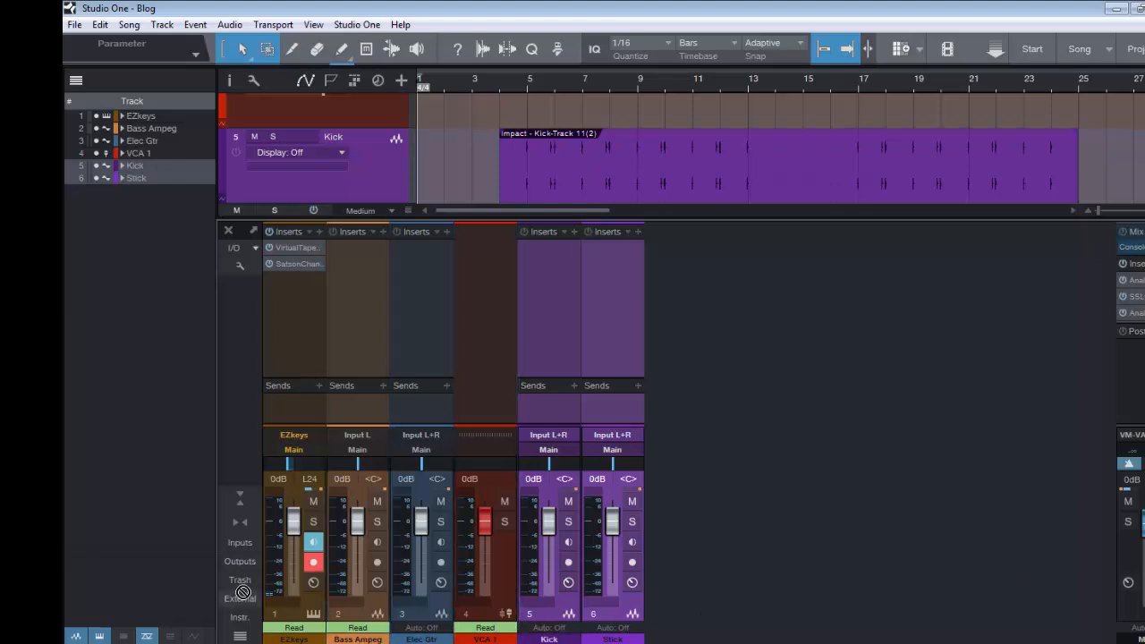
left_click_drag(268, 601, 268, 600)
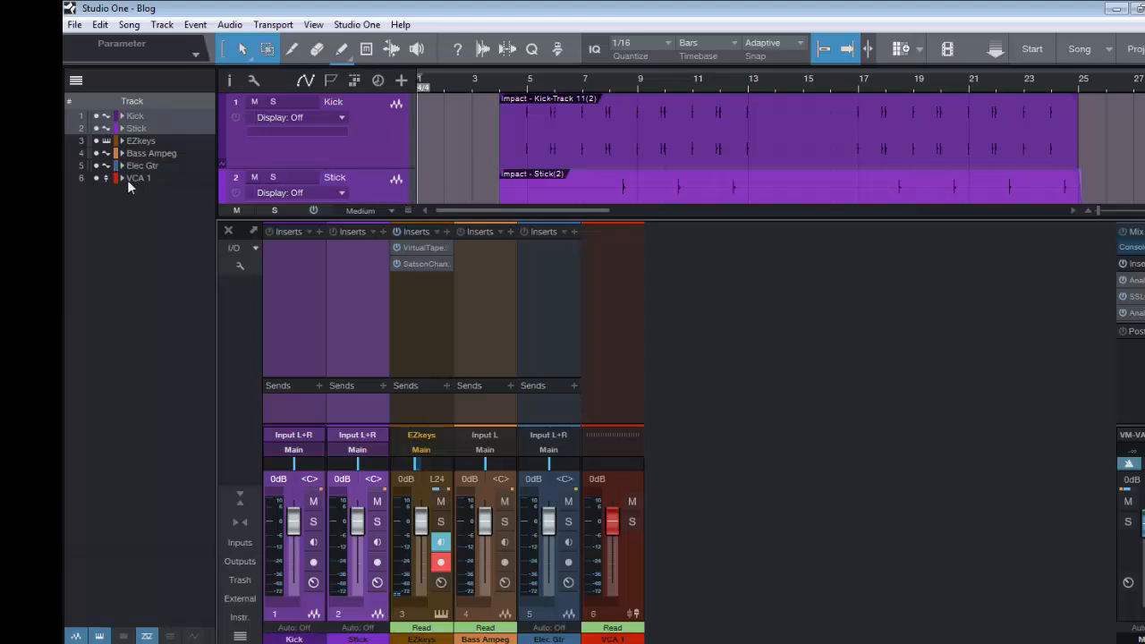
Hide the track list, select the Kick event, and briefly hide the mixer console to view the full arrangement
left_click(75, 82)
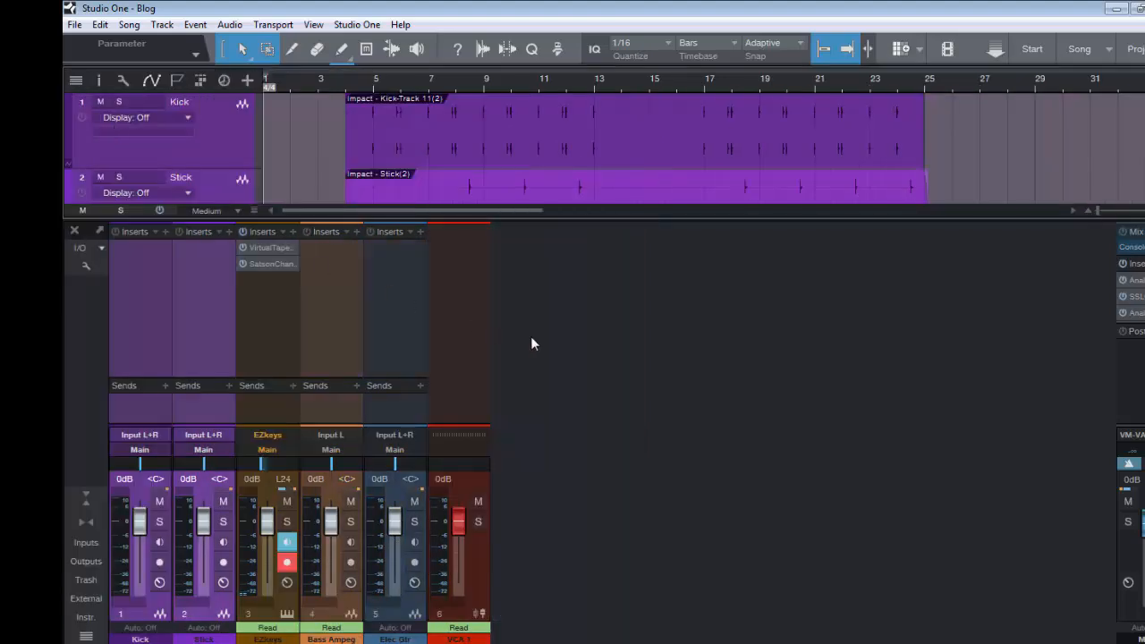
left_click(360, 150)
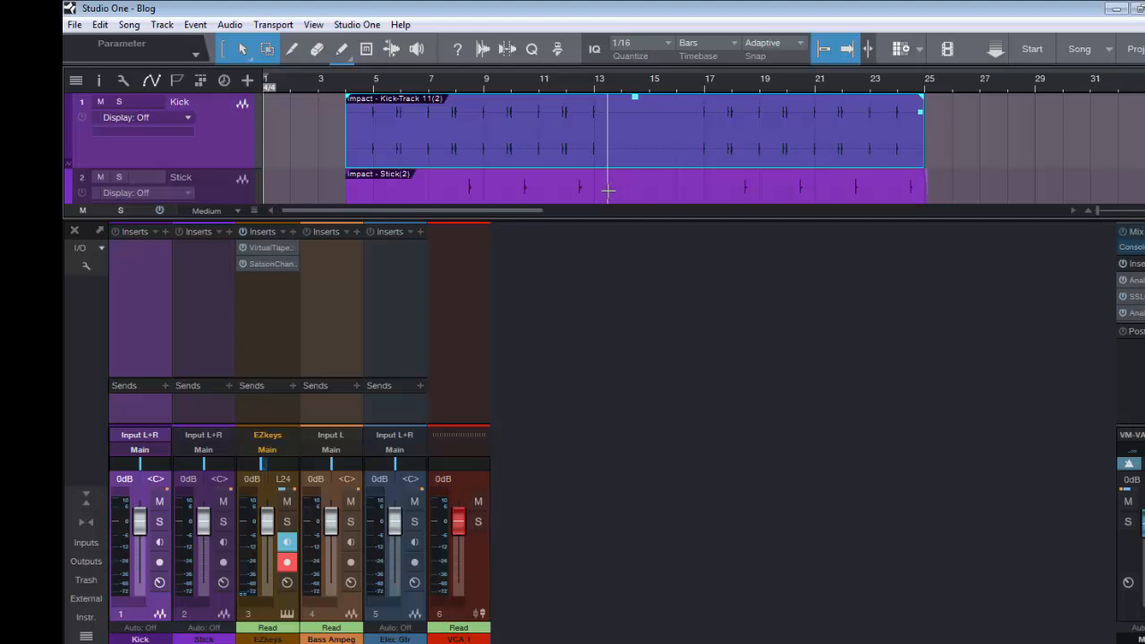
key("F3")
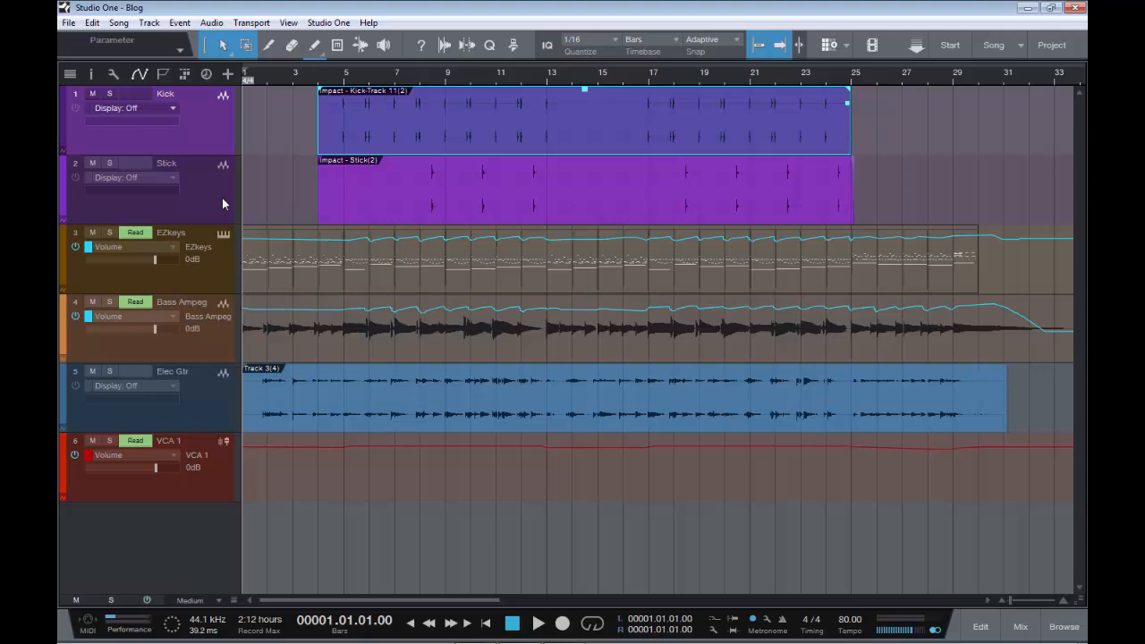
key("F3")
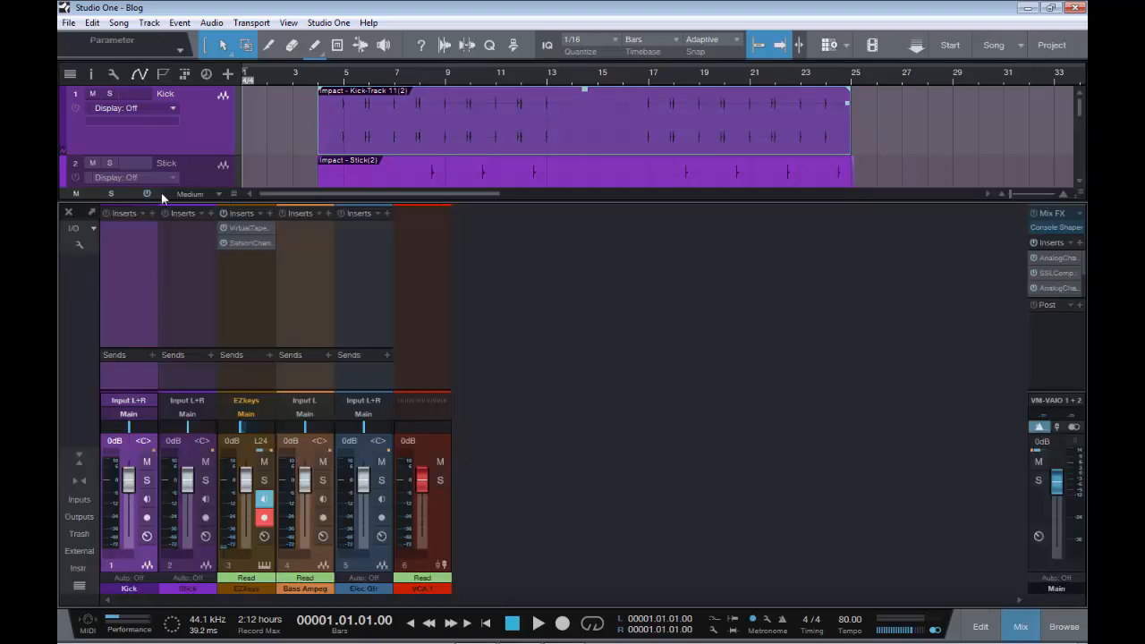